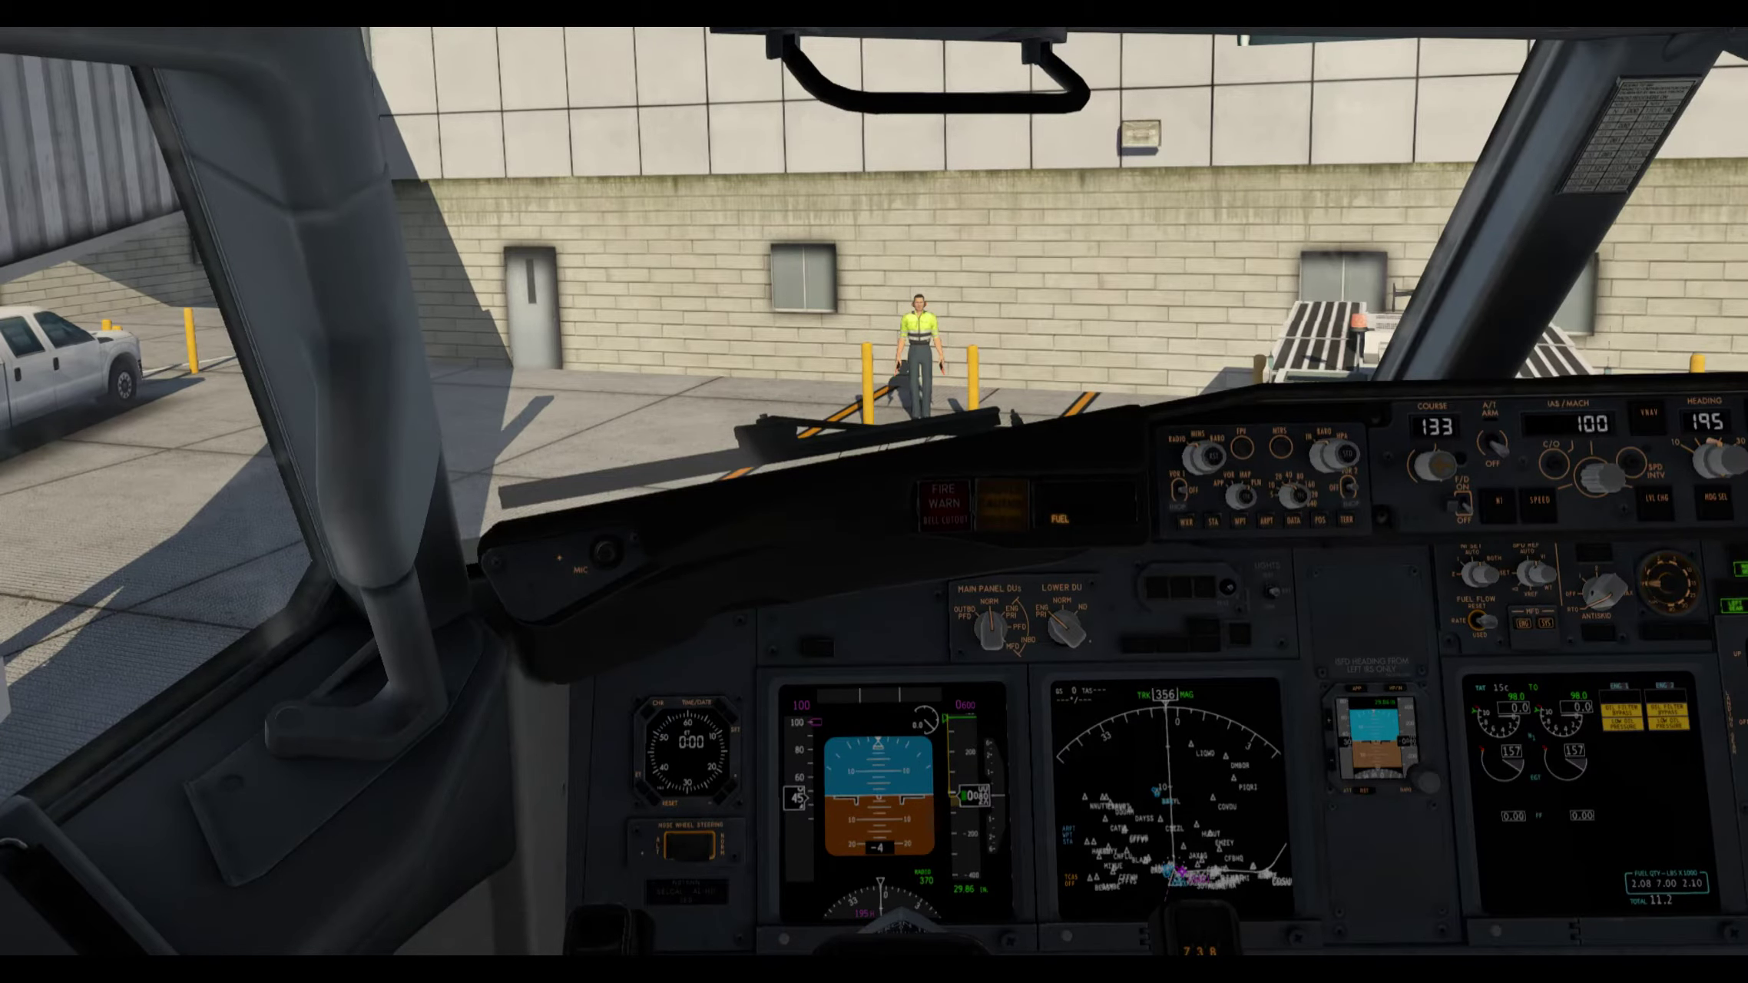
Check the EFIS radio minimums by raising them to 390 and returning them to 370.
scroll(1362, 611, "up", 5)
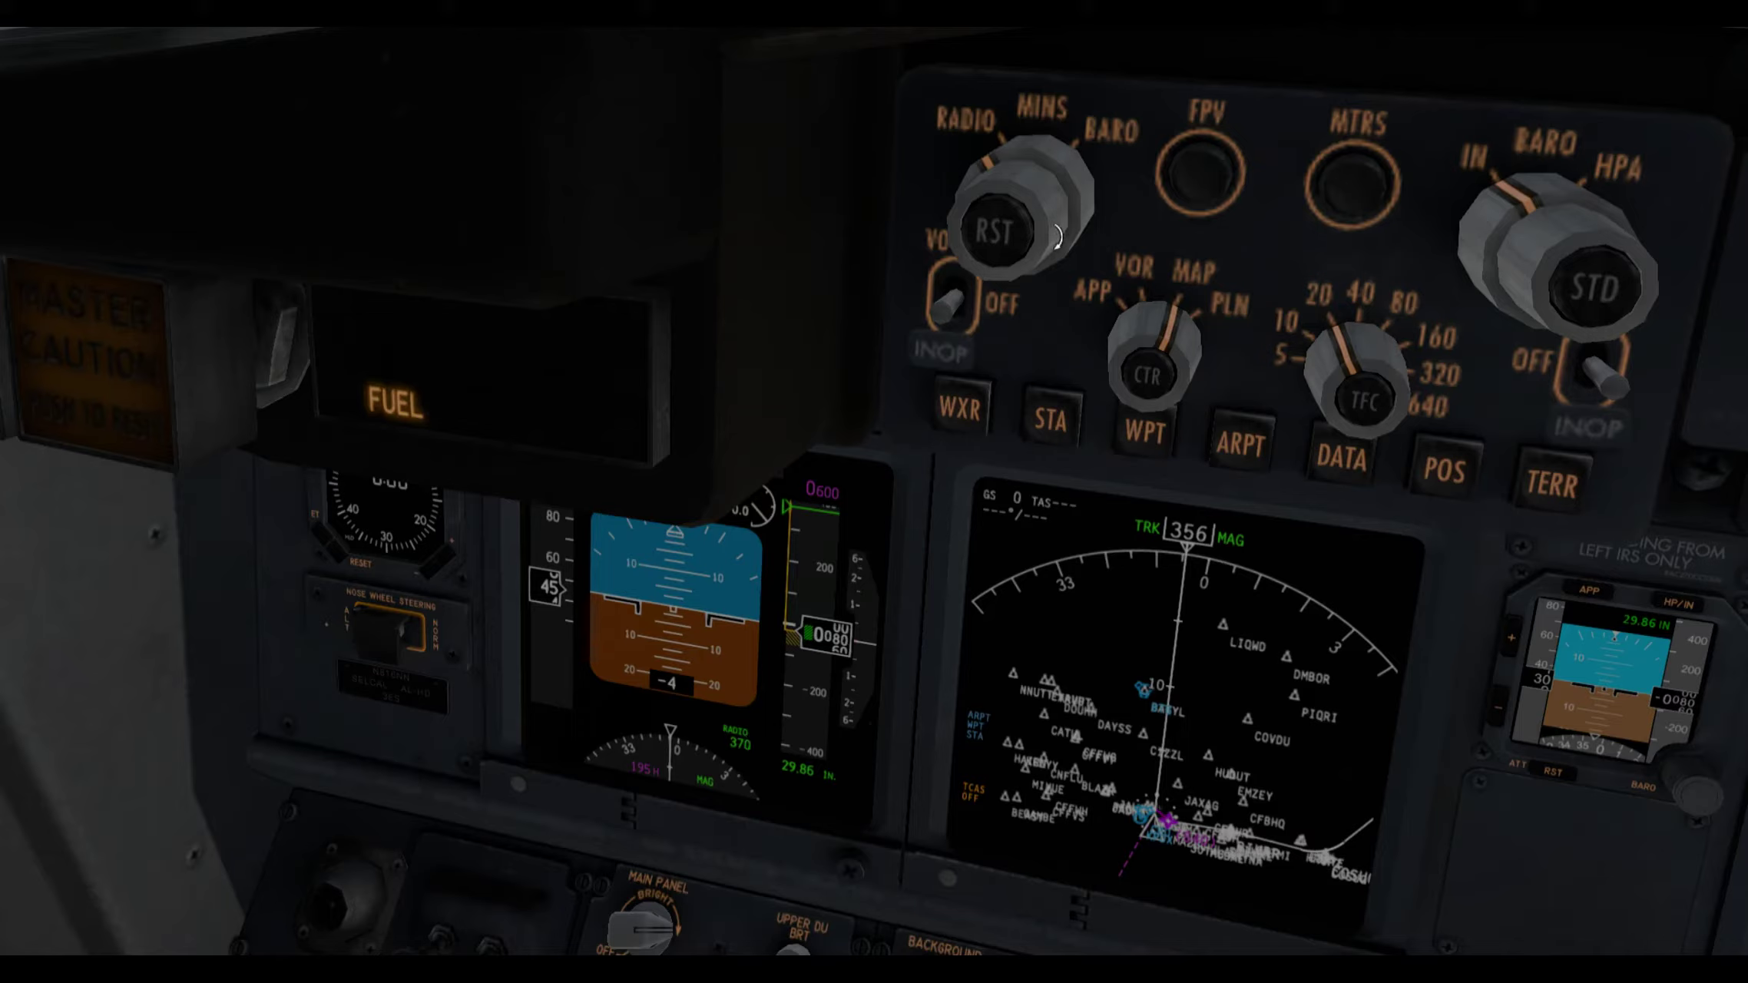
left_click(1057, 236)
left_click(1057, 236)
left_click(977, 237)
left_click(977, 237)
left_click_drag(740, 742, 856, 596)
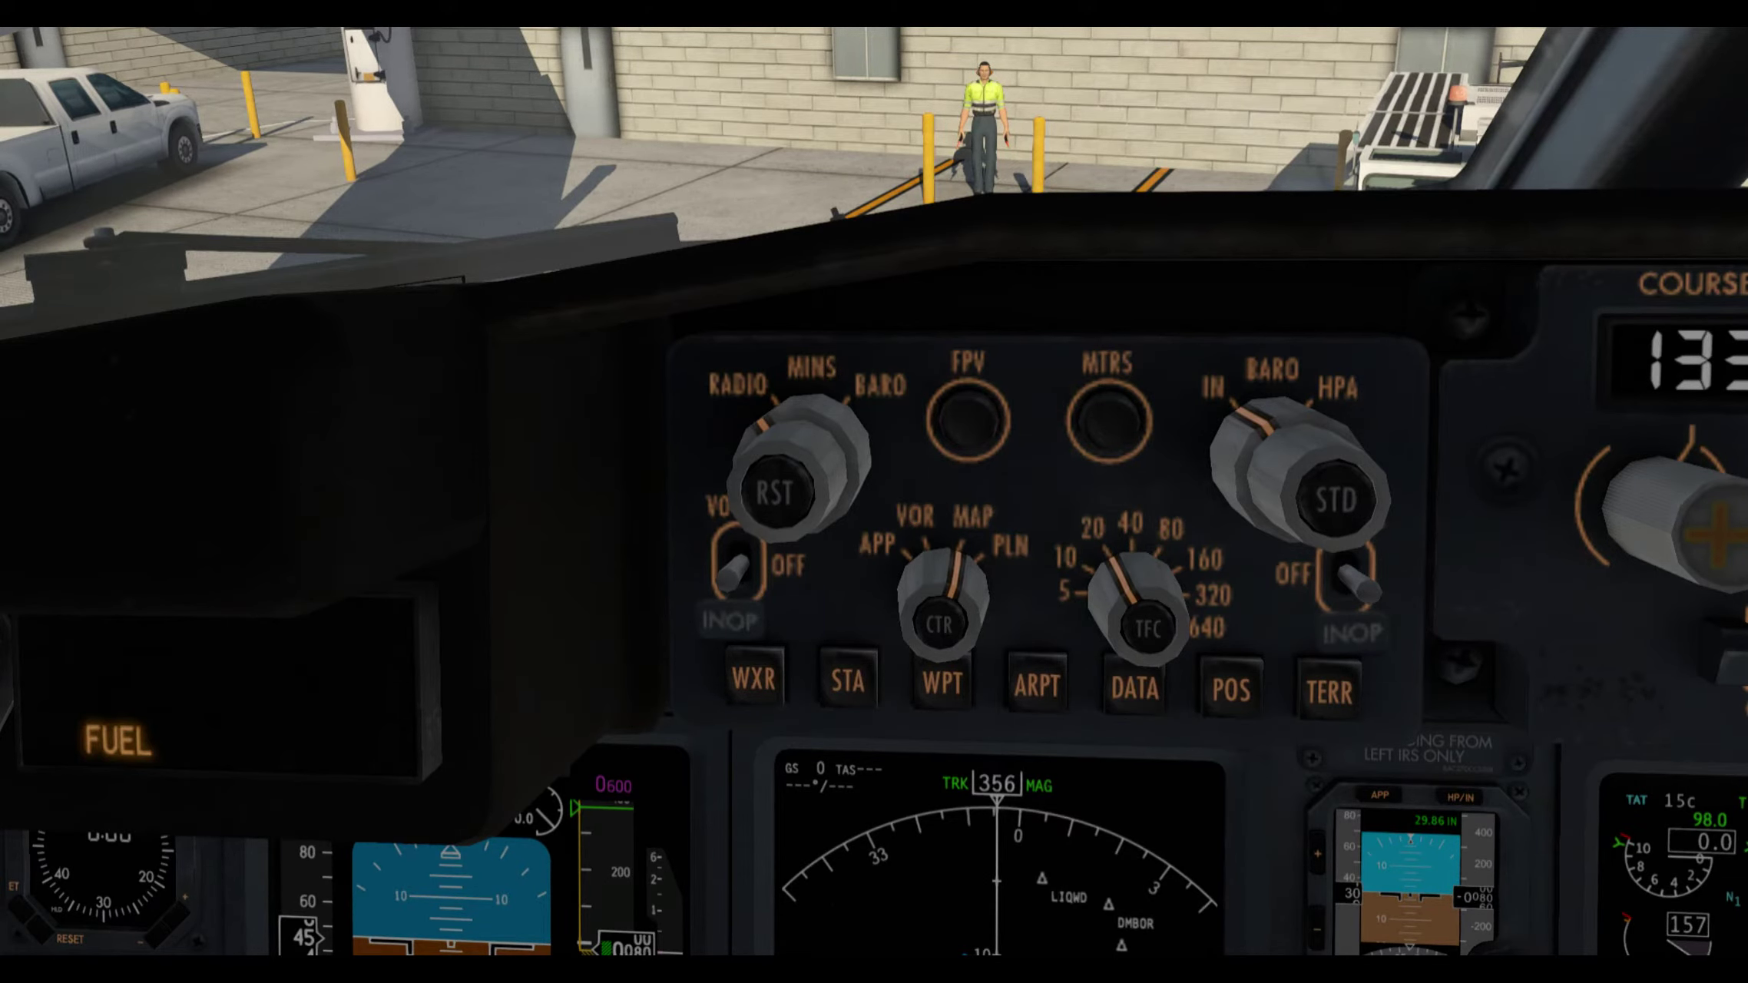
Look up Portland Intl (KPDX) on the map, reading its frequencies and altimeter 29.92.
key("m")
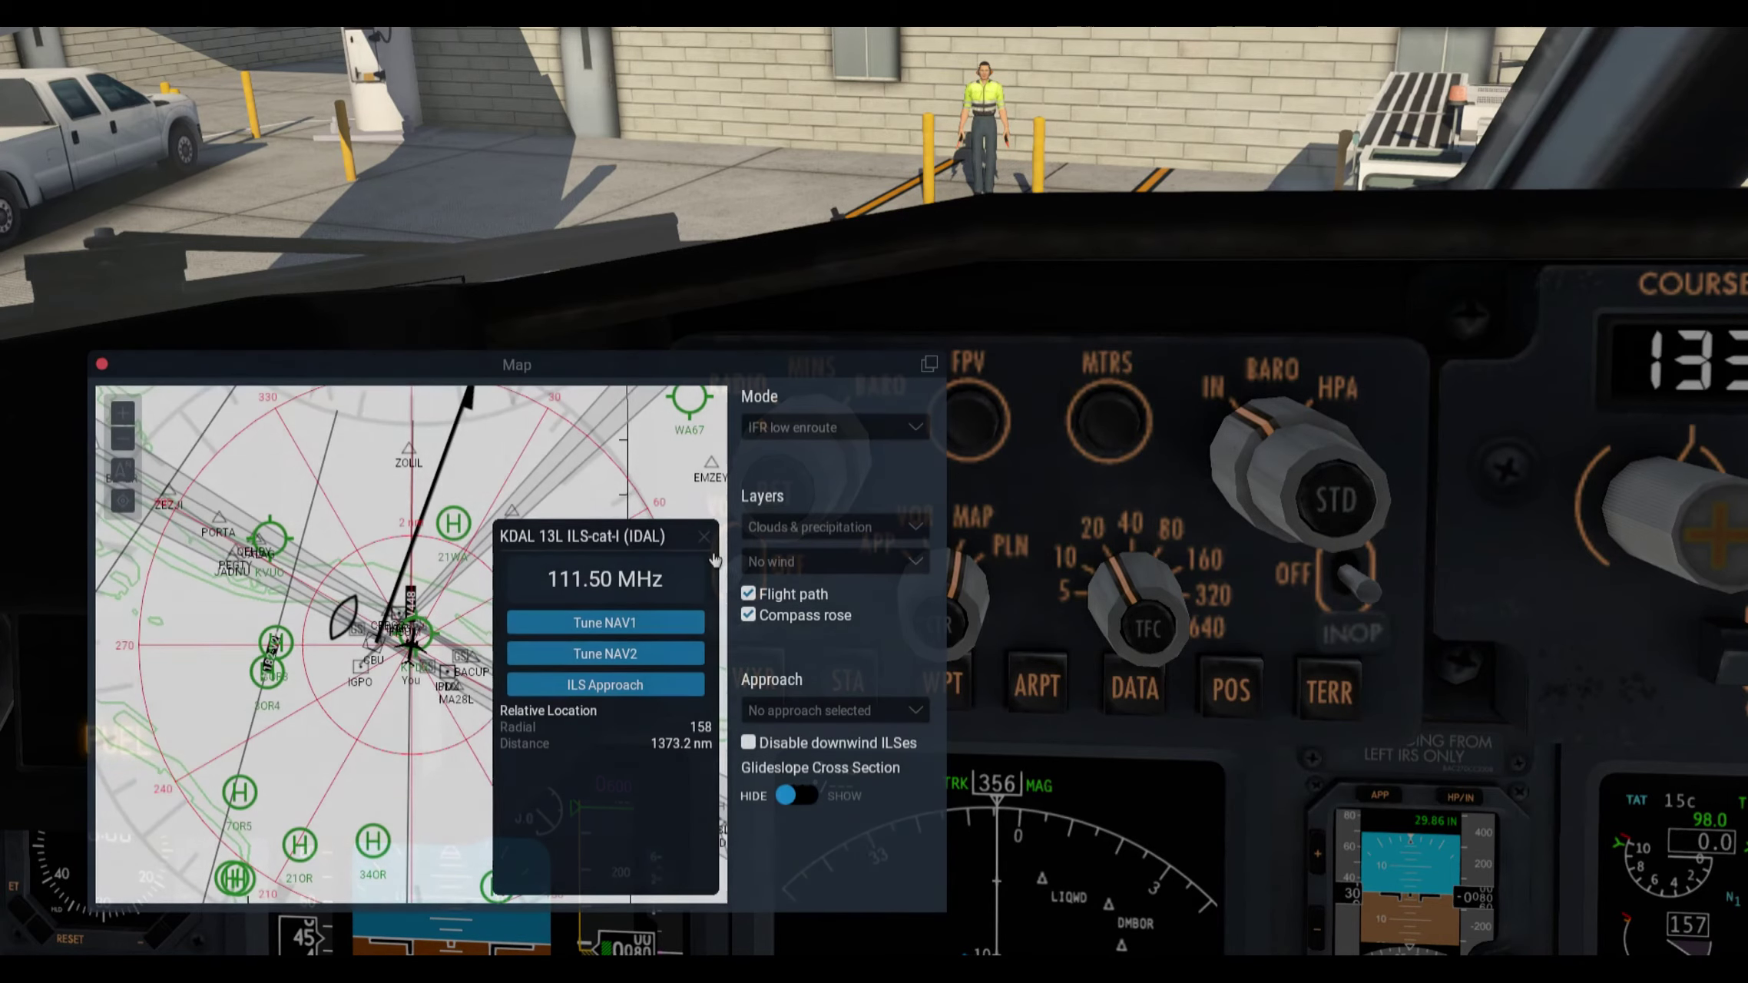
scroll(340, 592, "up", 10)
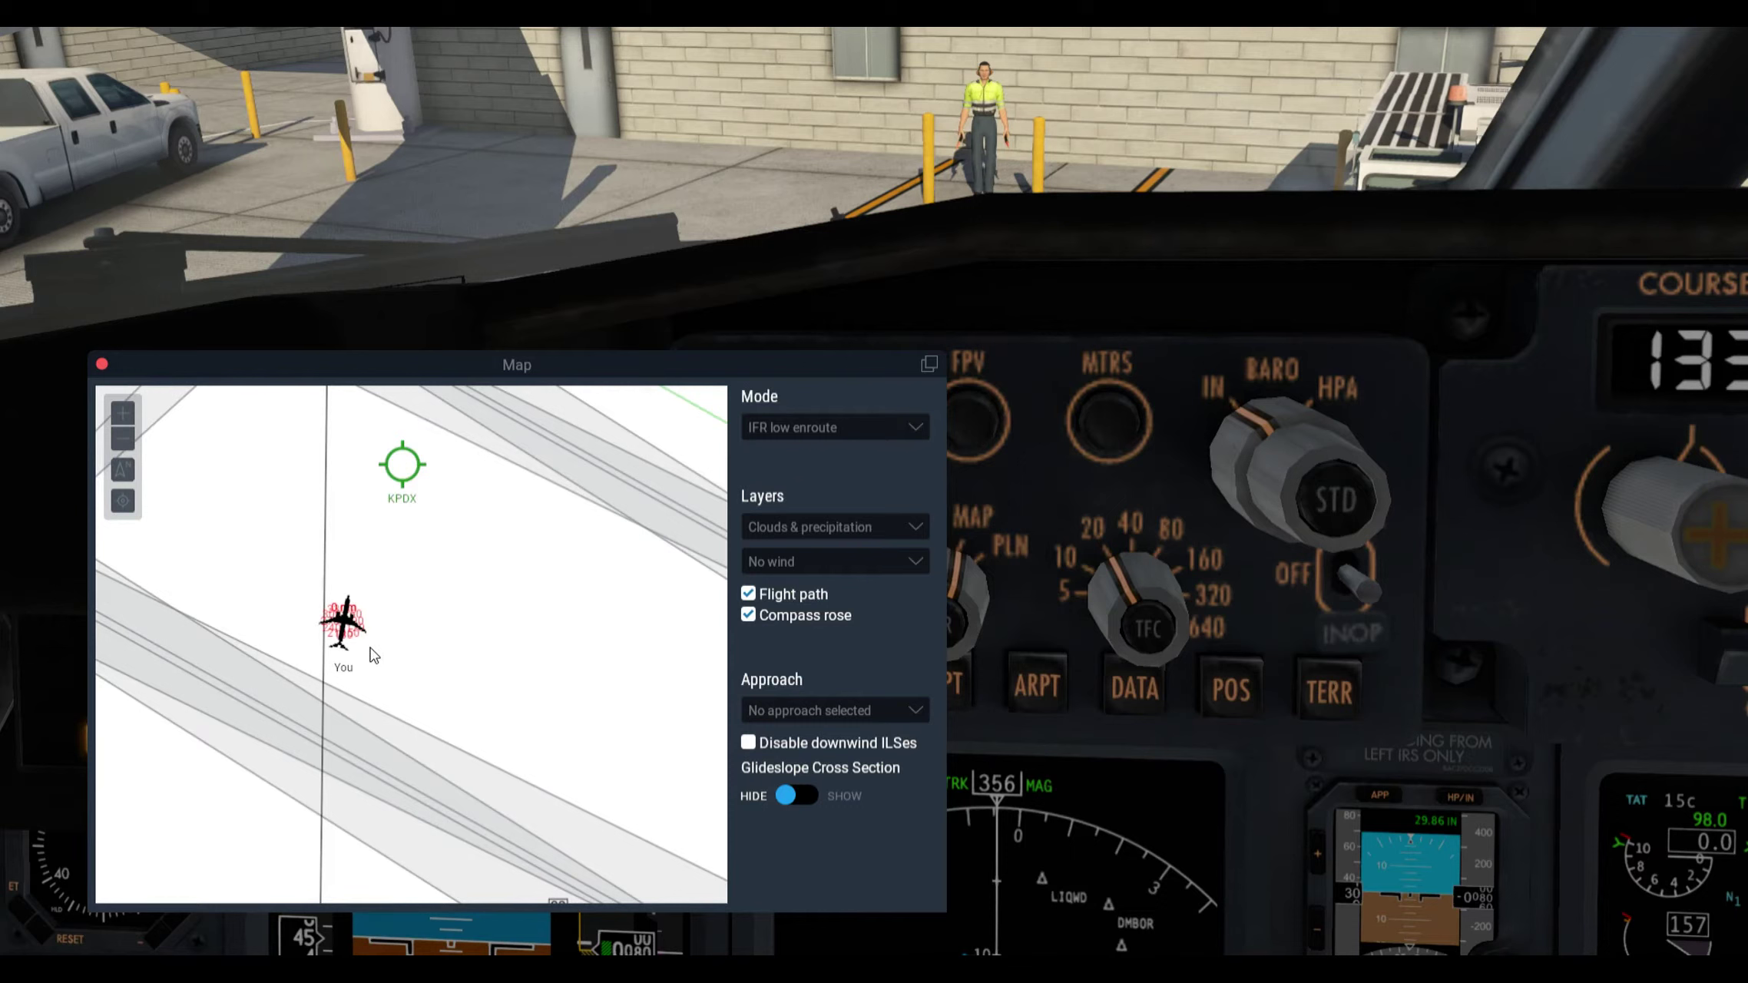
left_click(401, 463)
left_click(546, 569)
scroll(608, 703, "down", 3)
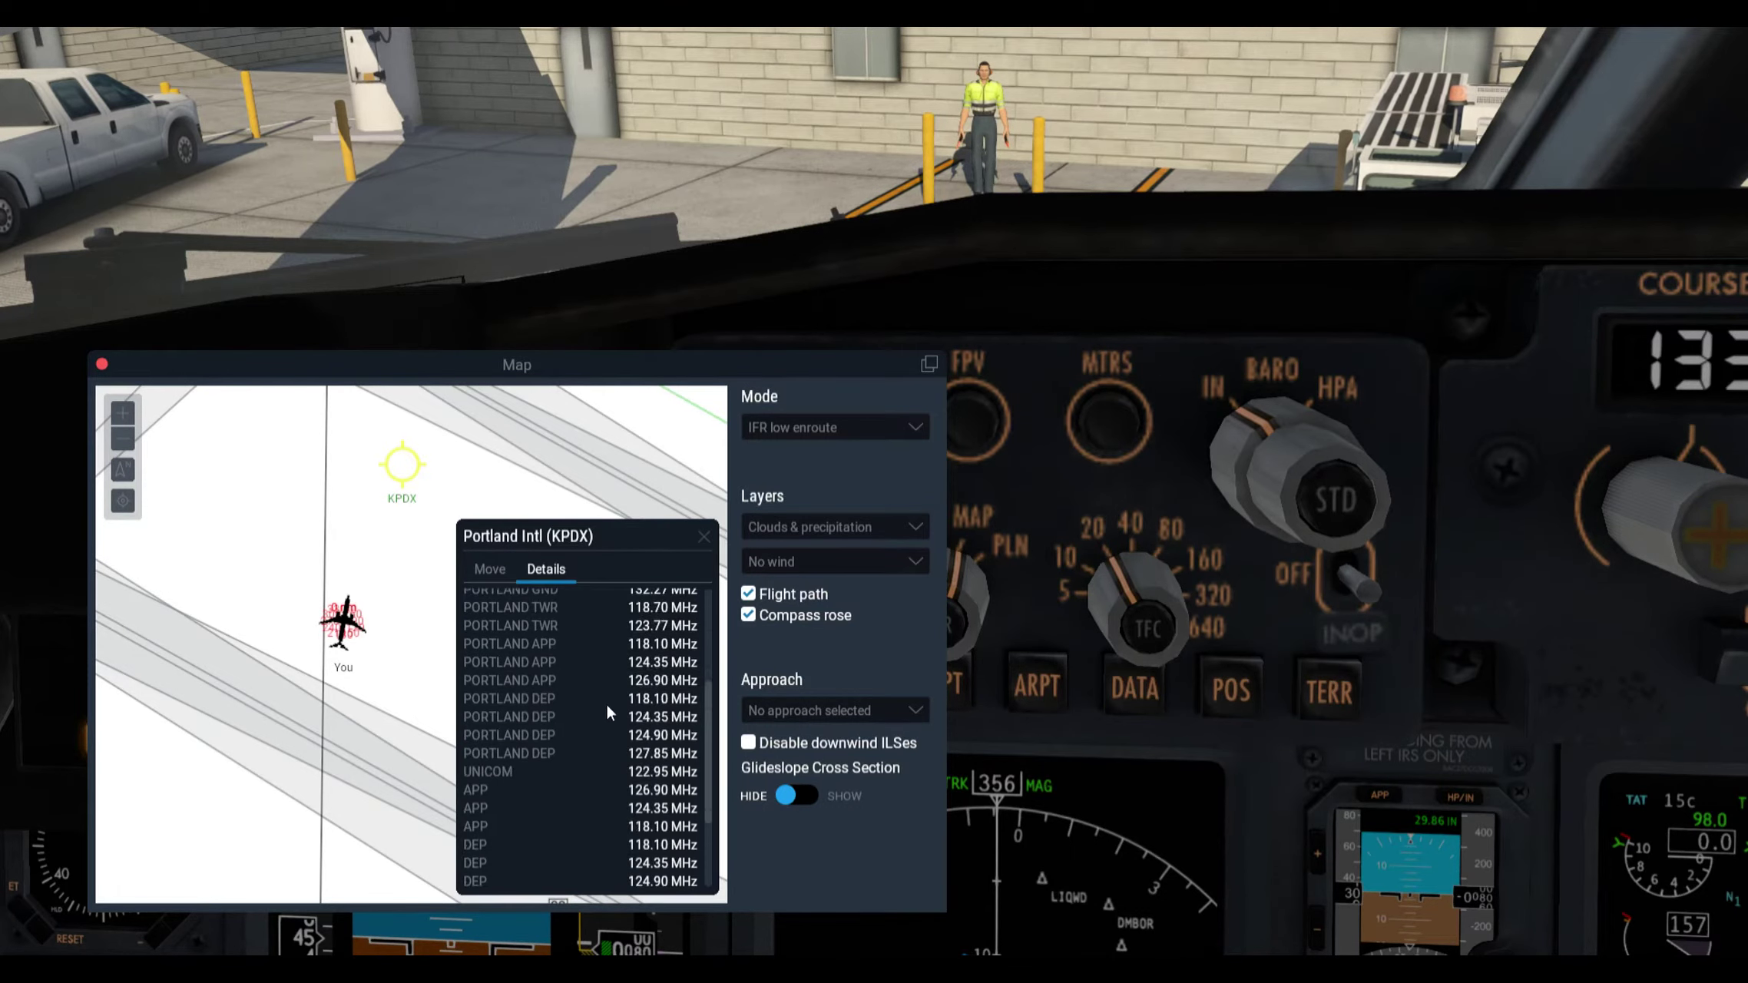
scroll(608, 702, "down", 3)
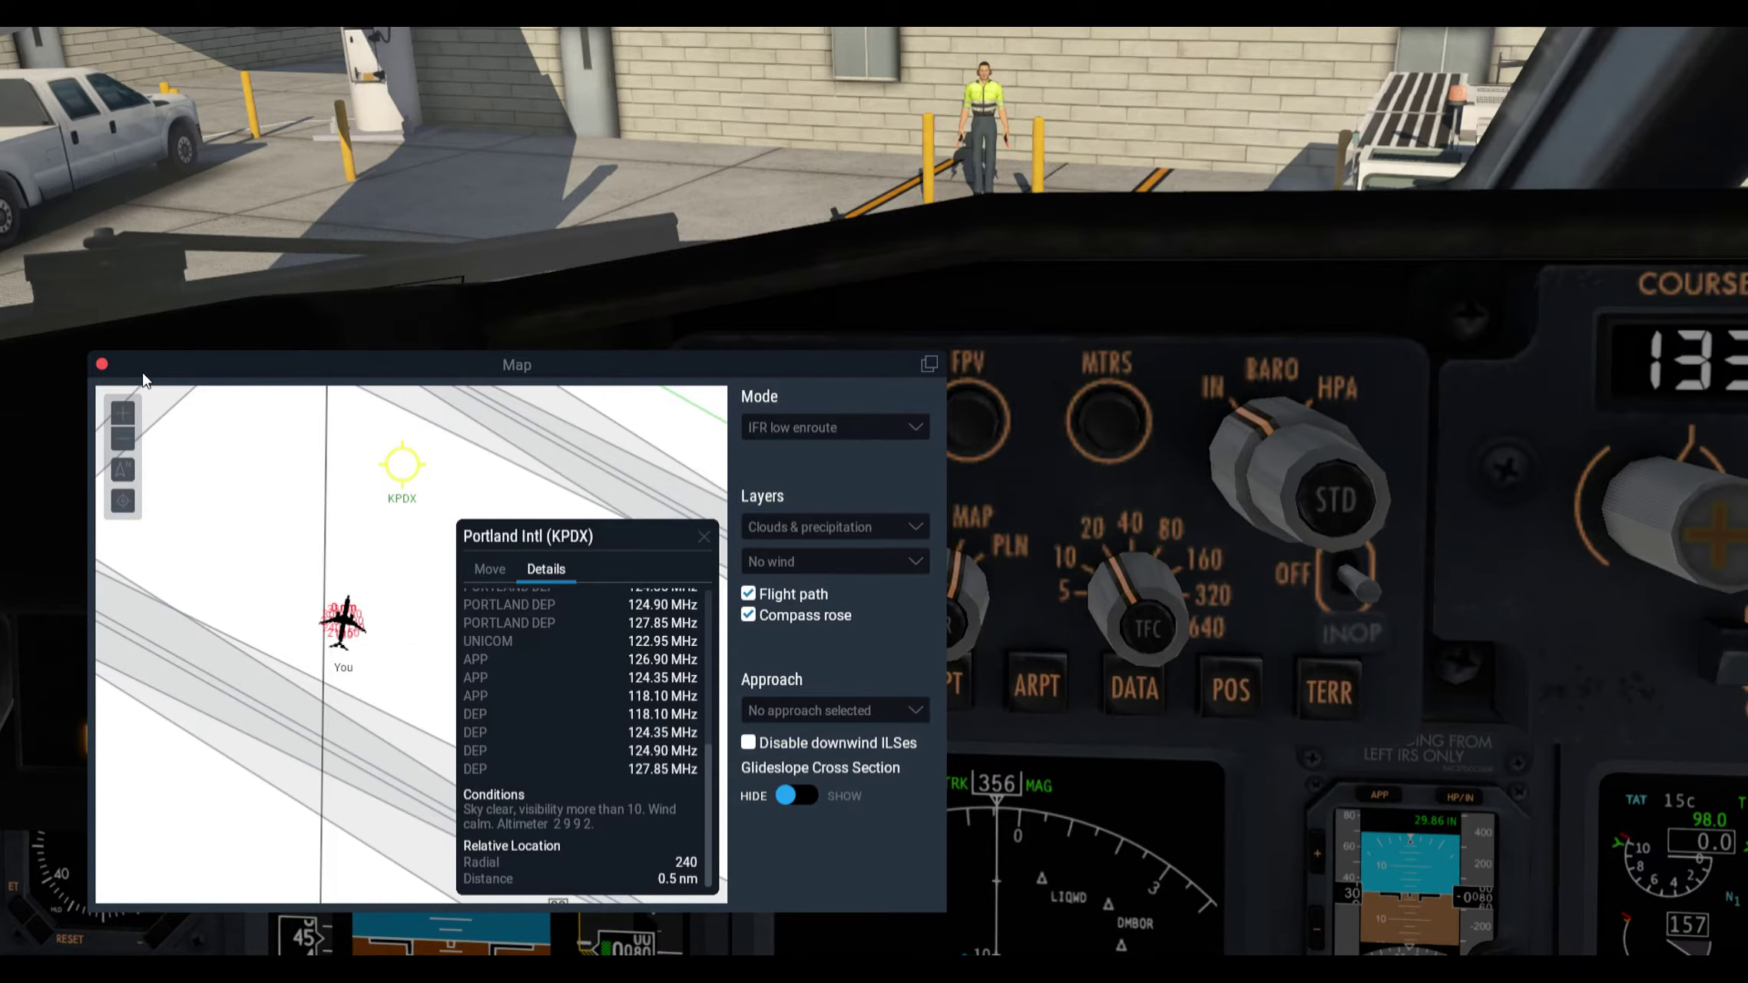
Close the map and set the baro to 29.92 IN on the PFD.
left_click(101, 364)
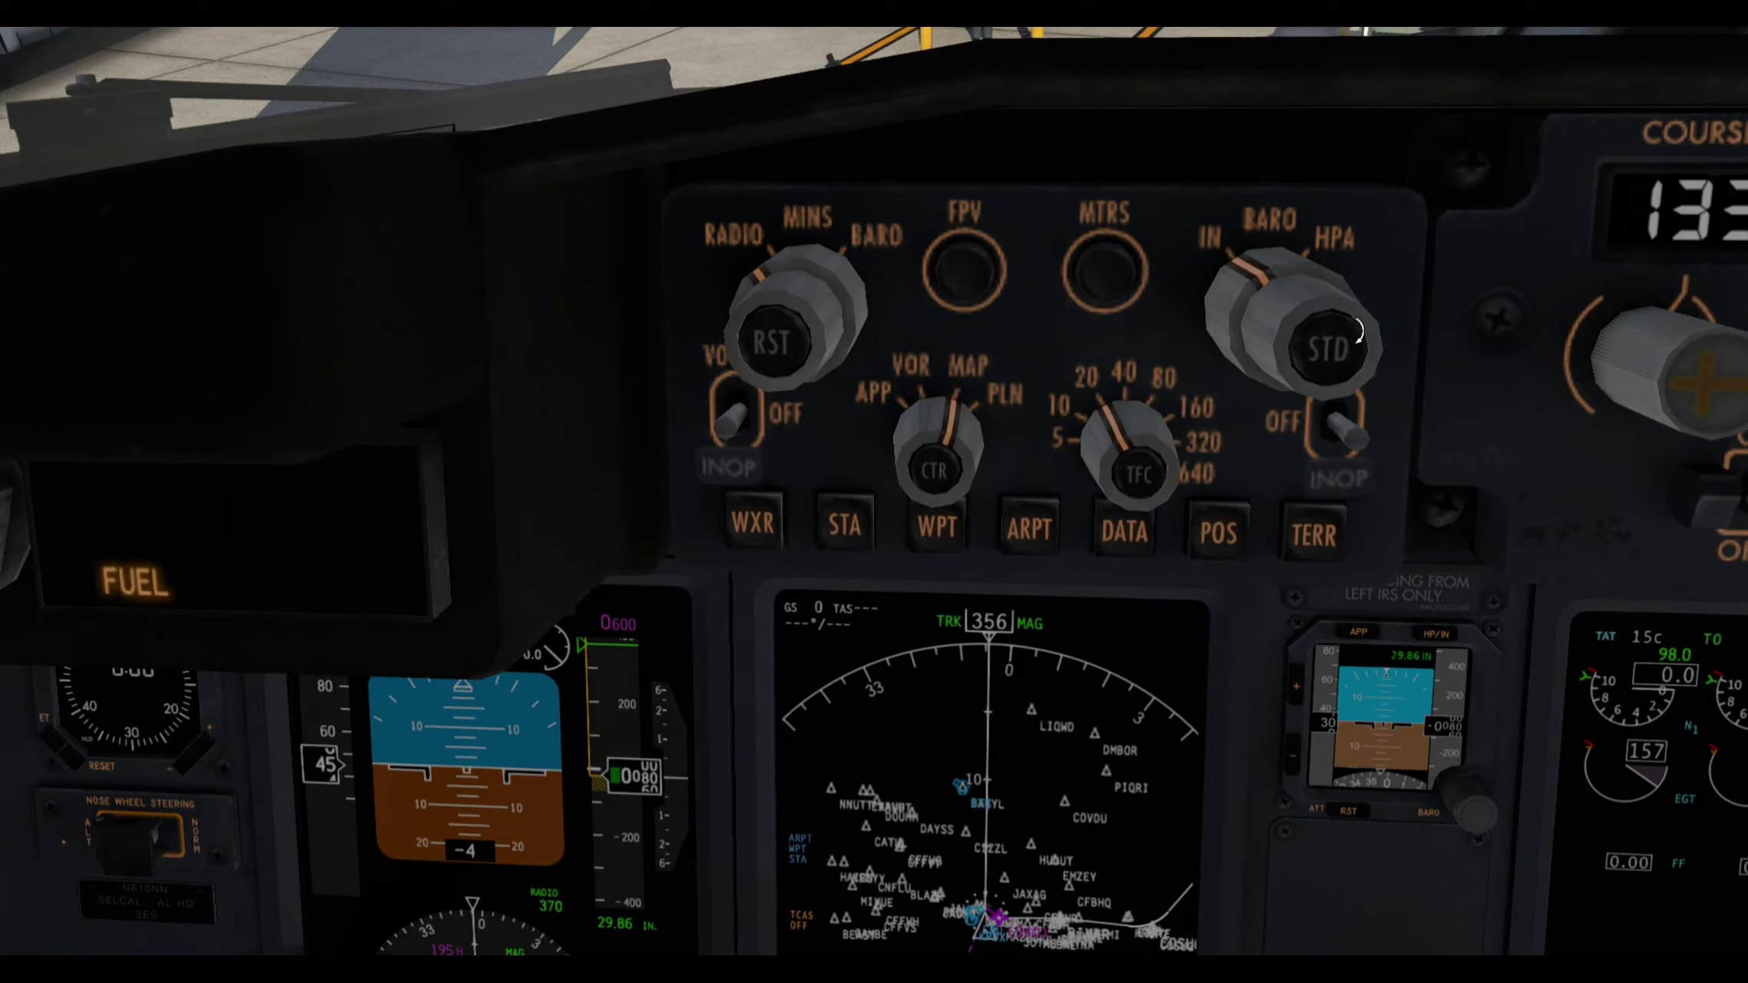
scroll(1386, 375, "up", 2)
scroll(1385, 375, "up", 4)
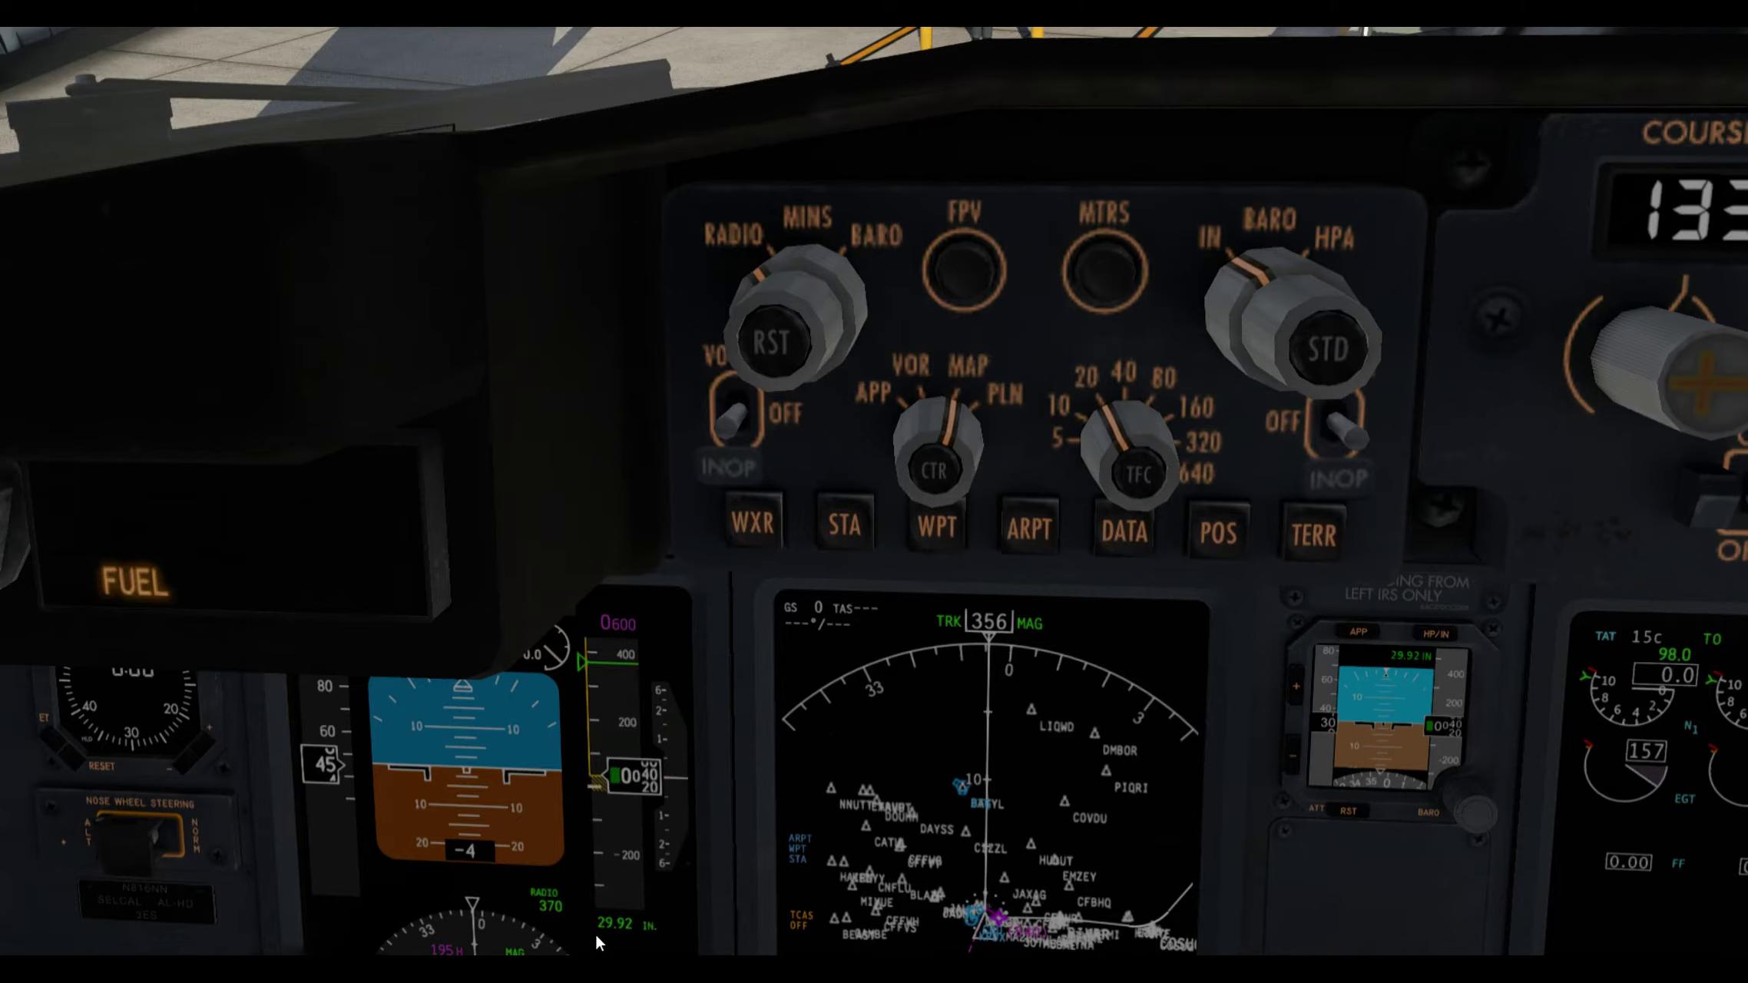
scroll(1281, 367, "down", 2)
scroll(1382, 384, "up", 2)
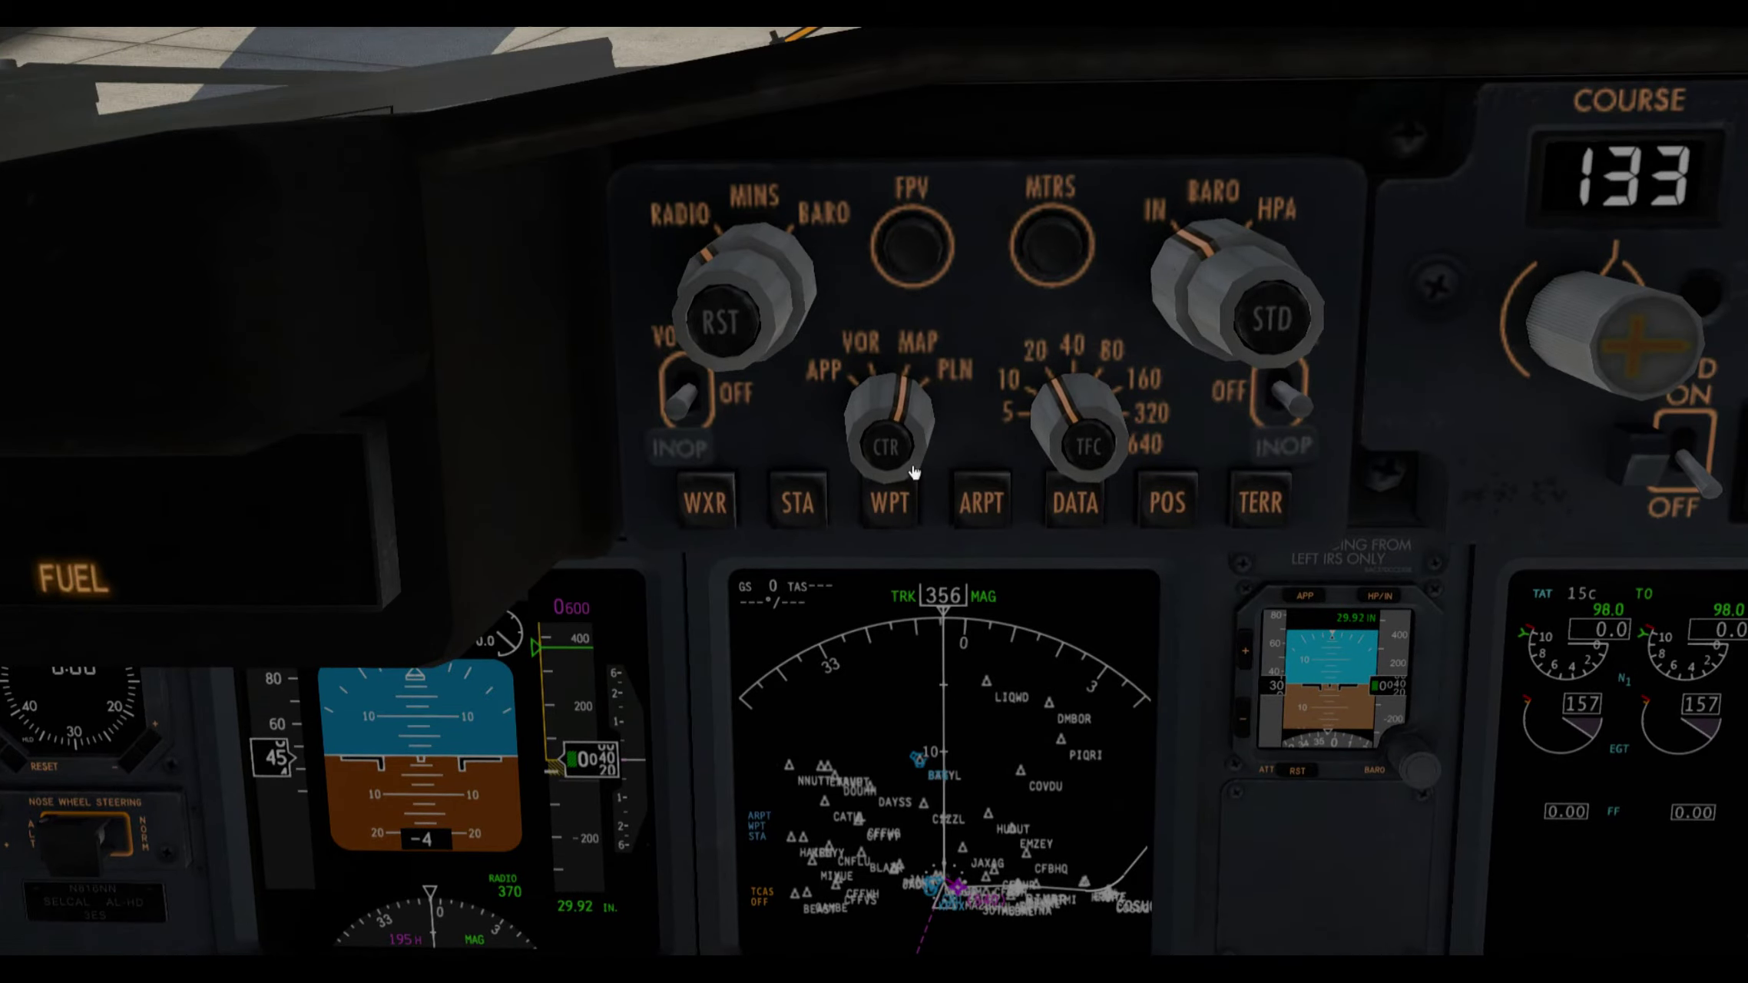
Hide the waypoint symbols on the navigation display with the WPT button.
left_click(913, 471)
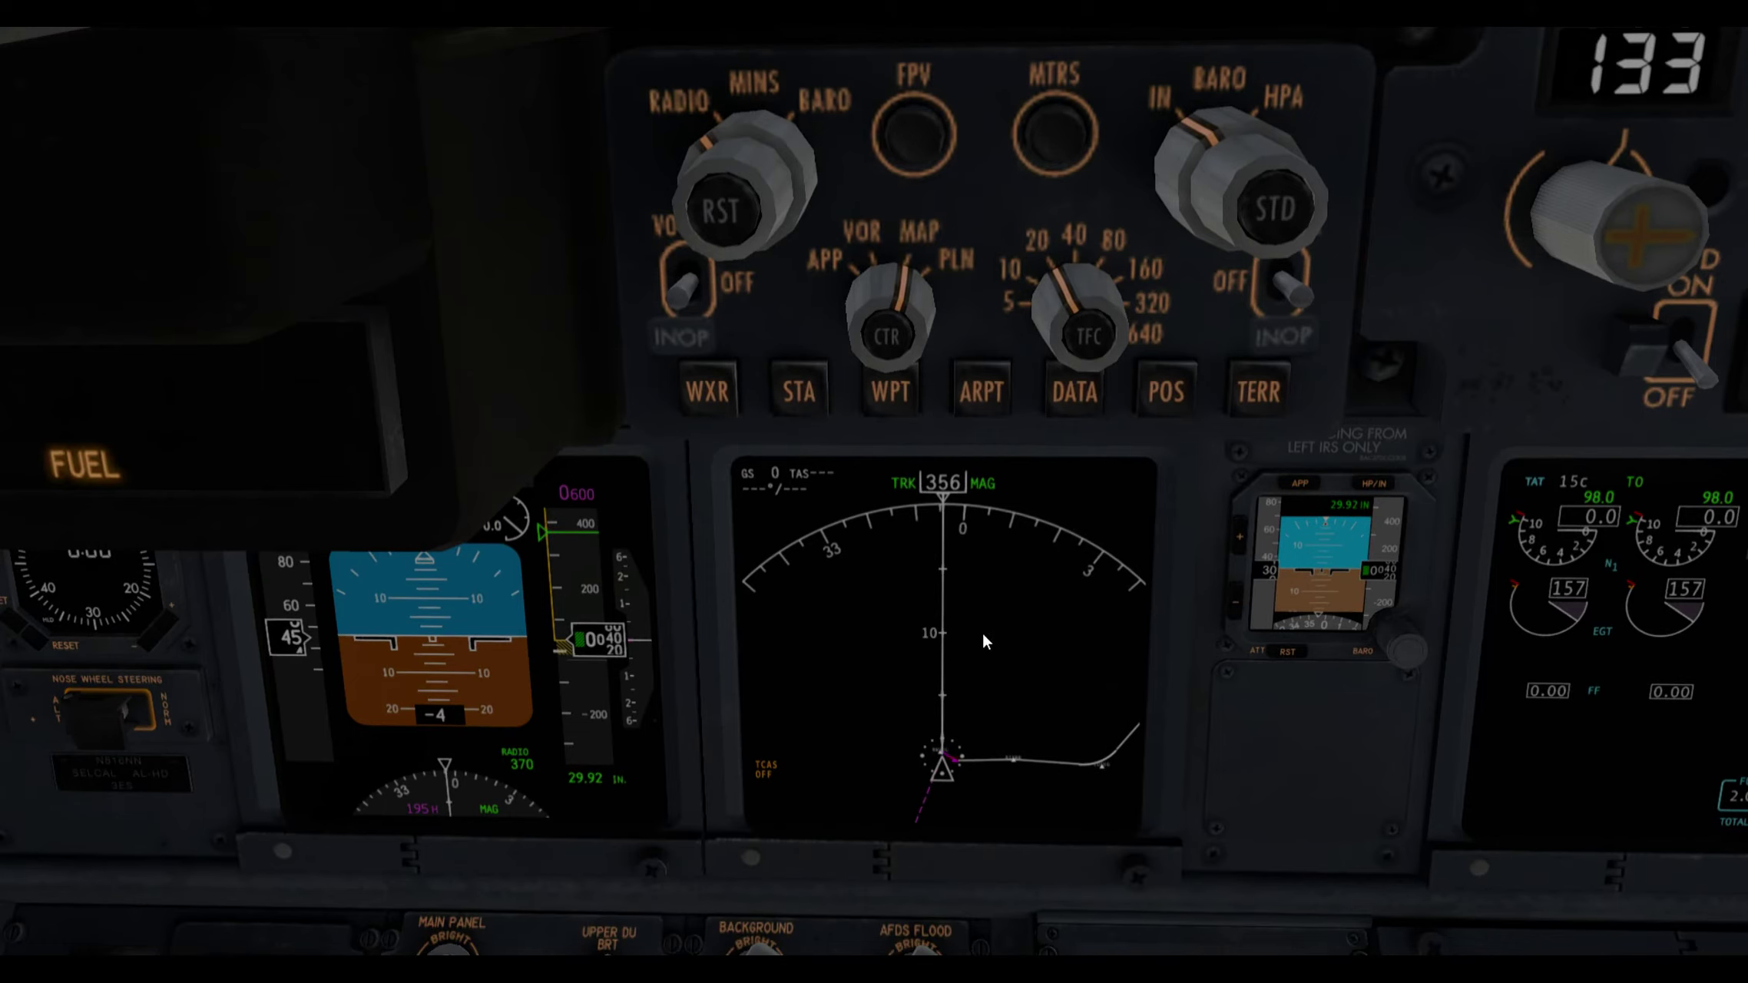
left_click(905, 376)
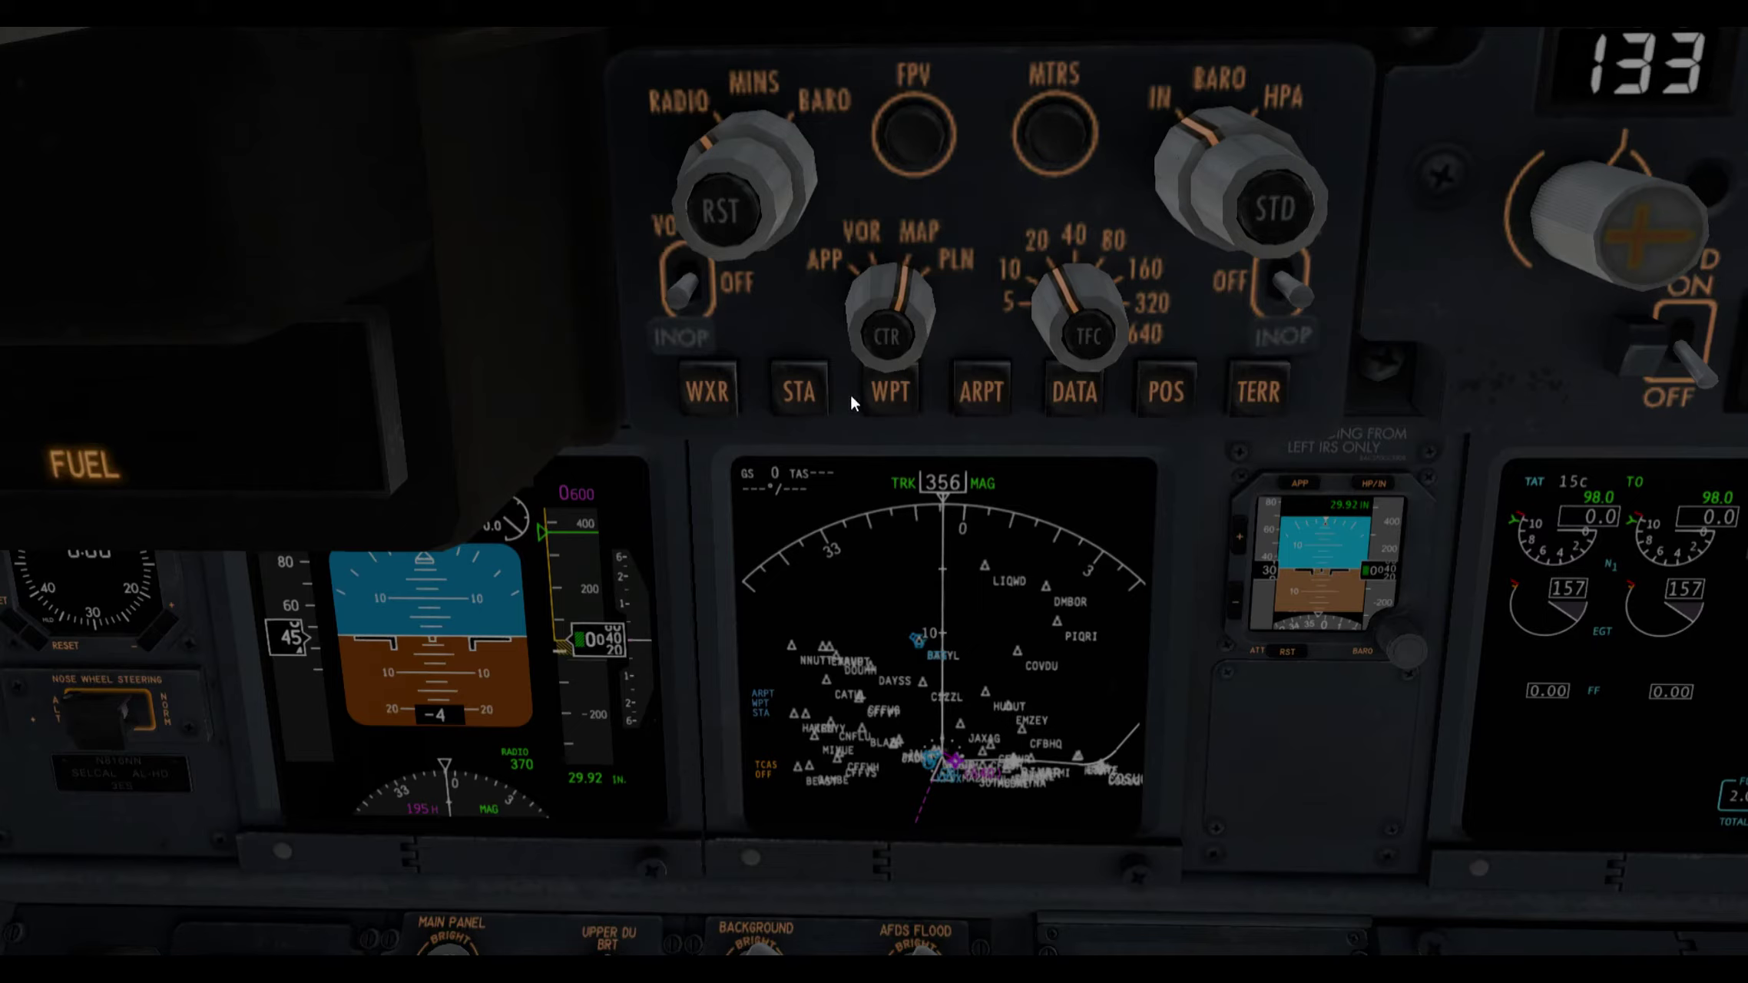
left_click(911, 358)
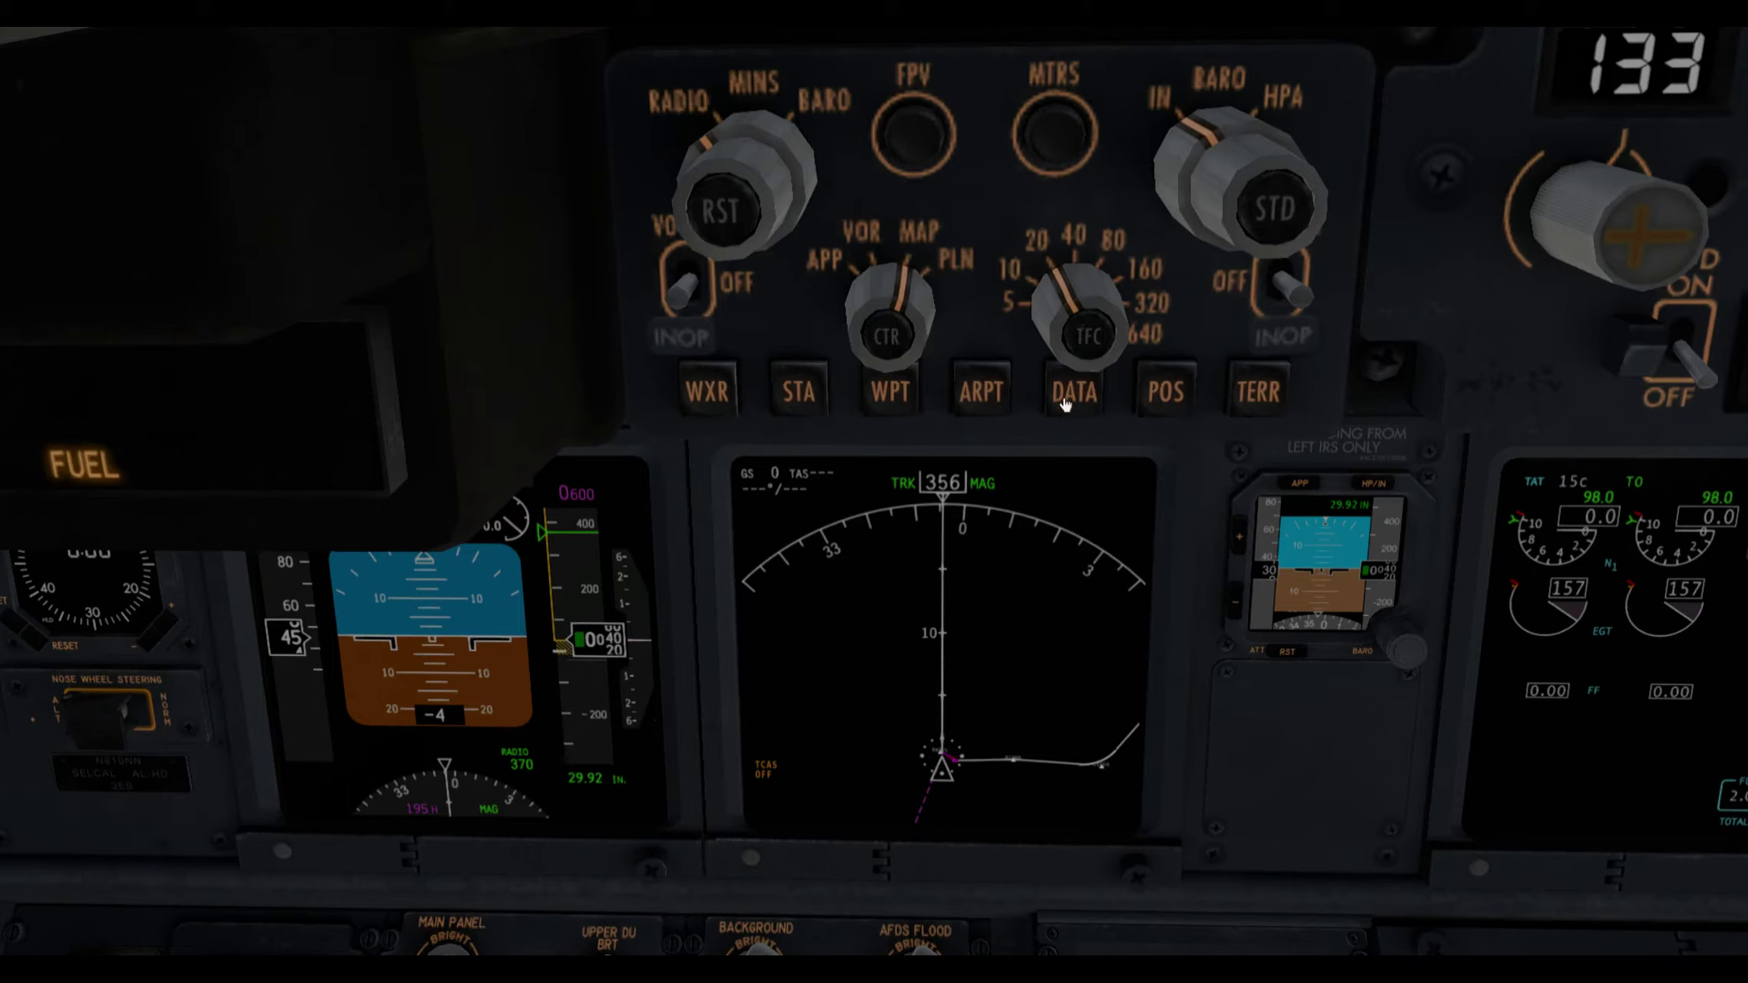
Try the 20 range, then return the navigation display to 10 and view the MCP.
left_click(1116, 316)
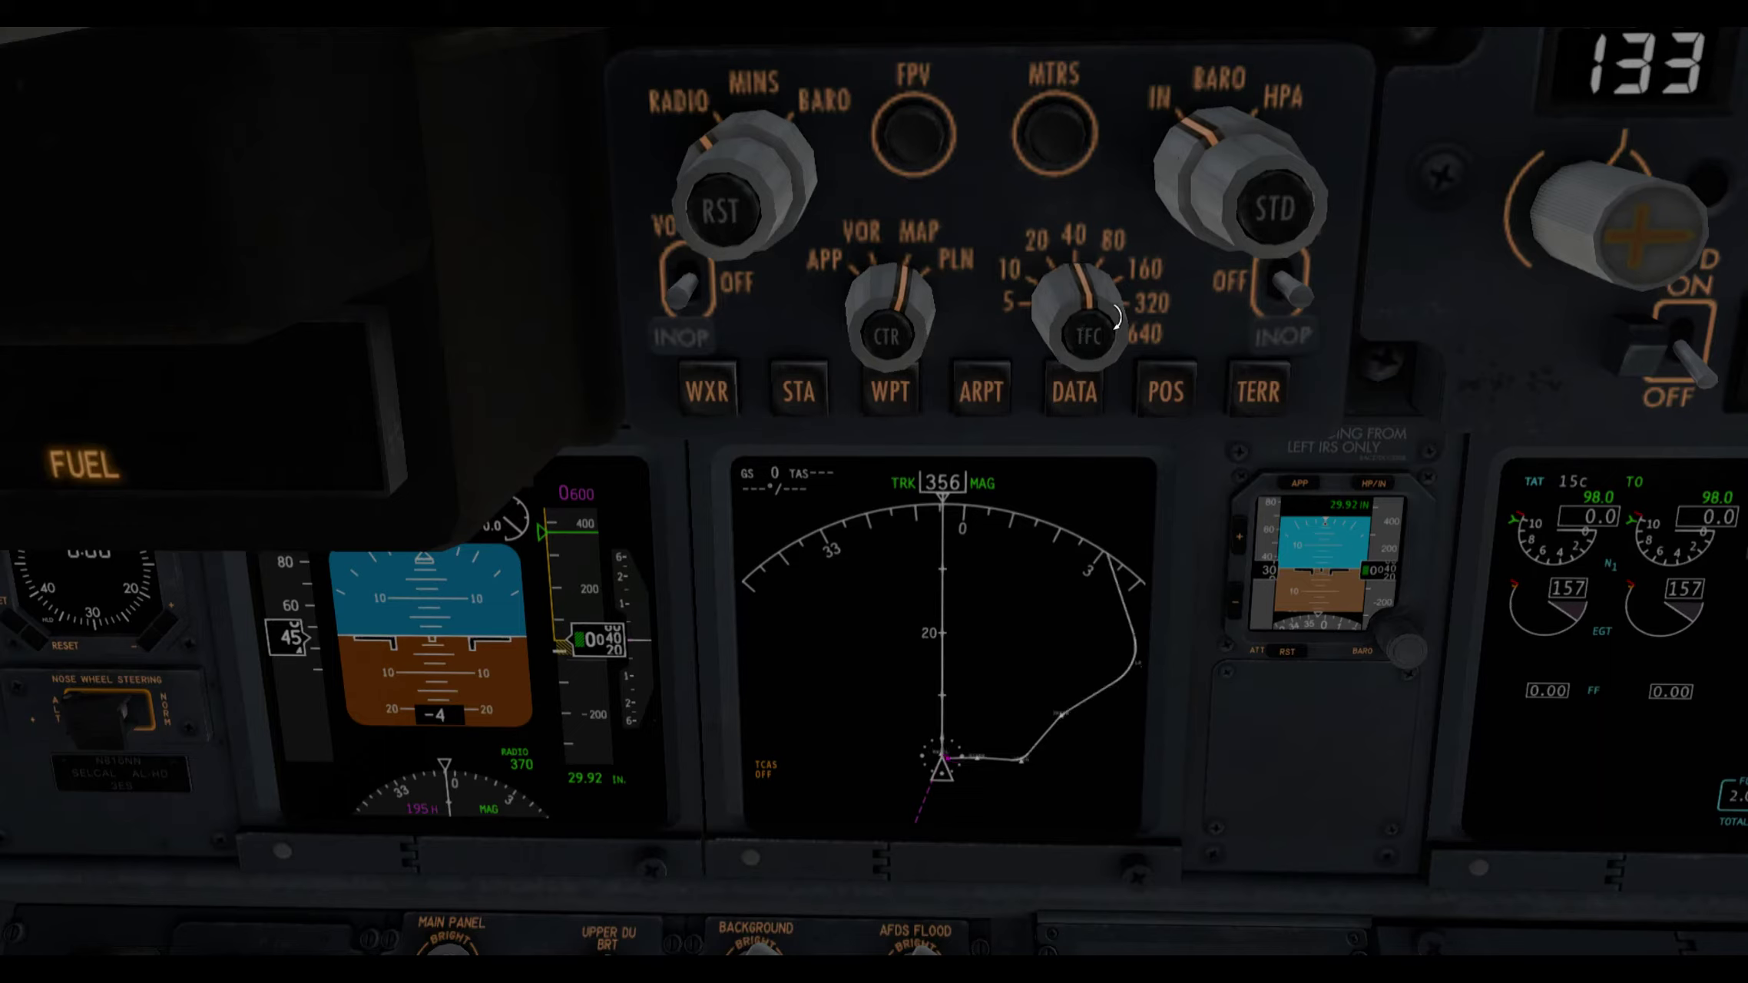
left_click(1061, 322)
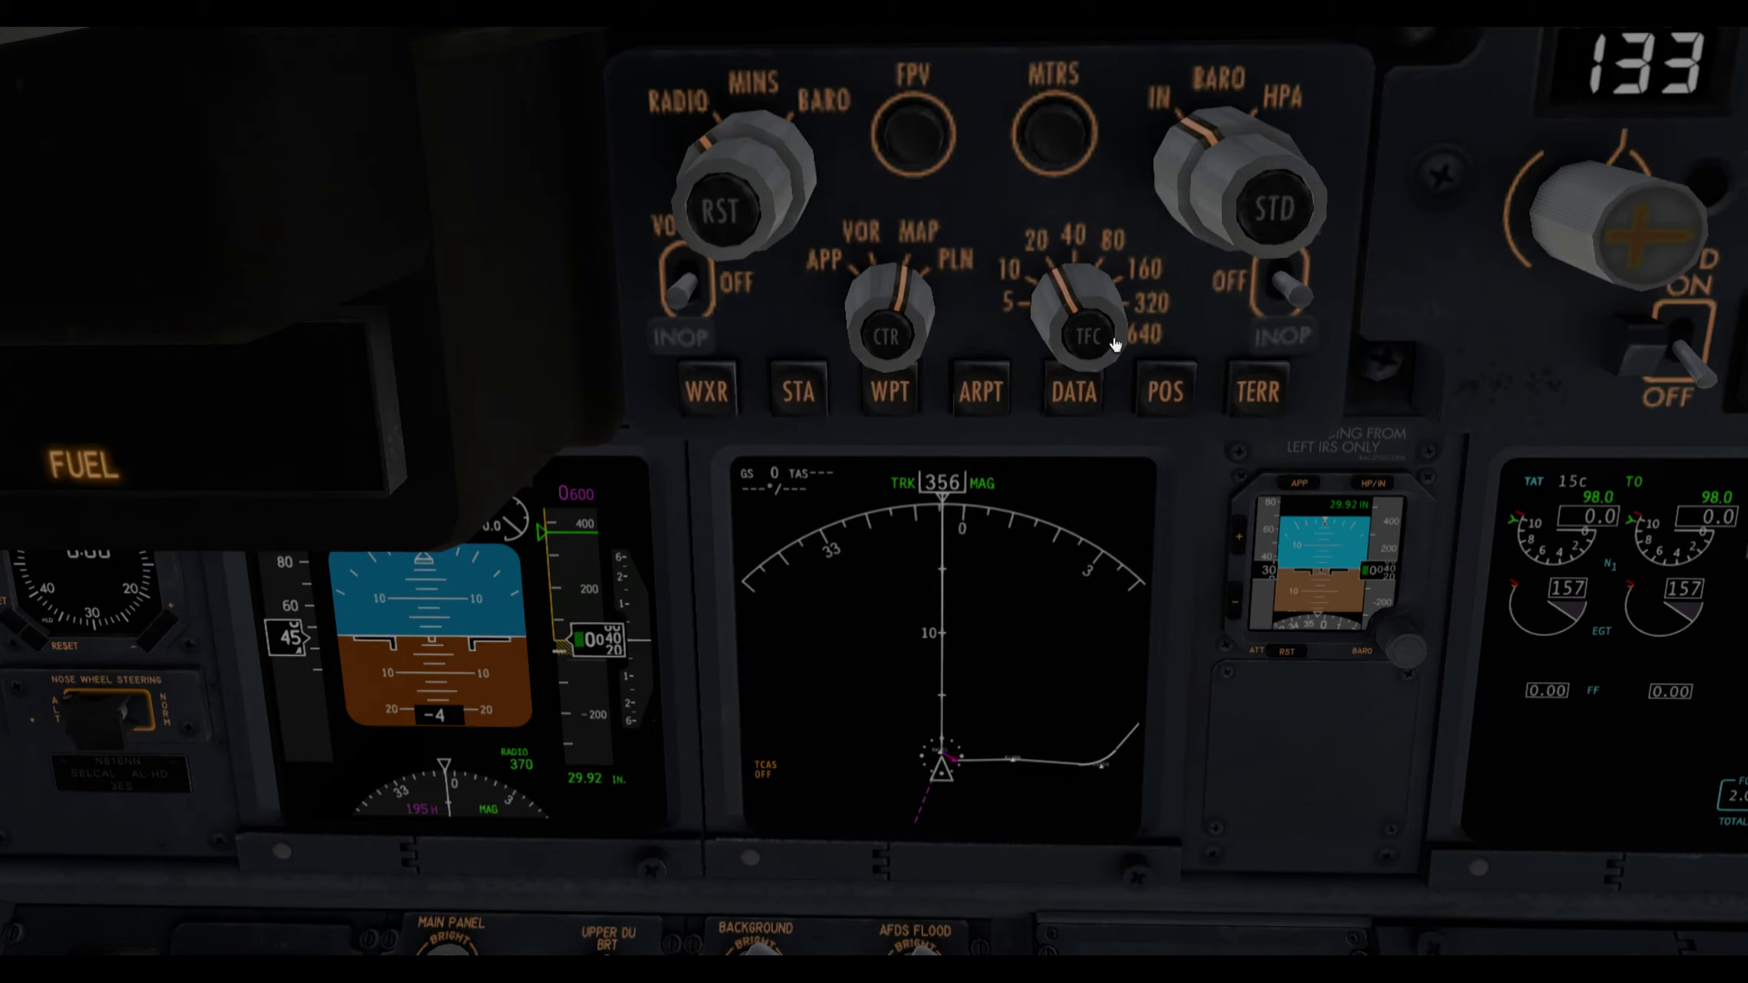
key("KP_1")
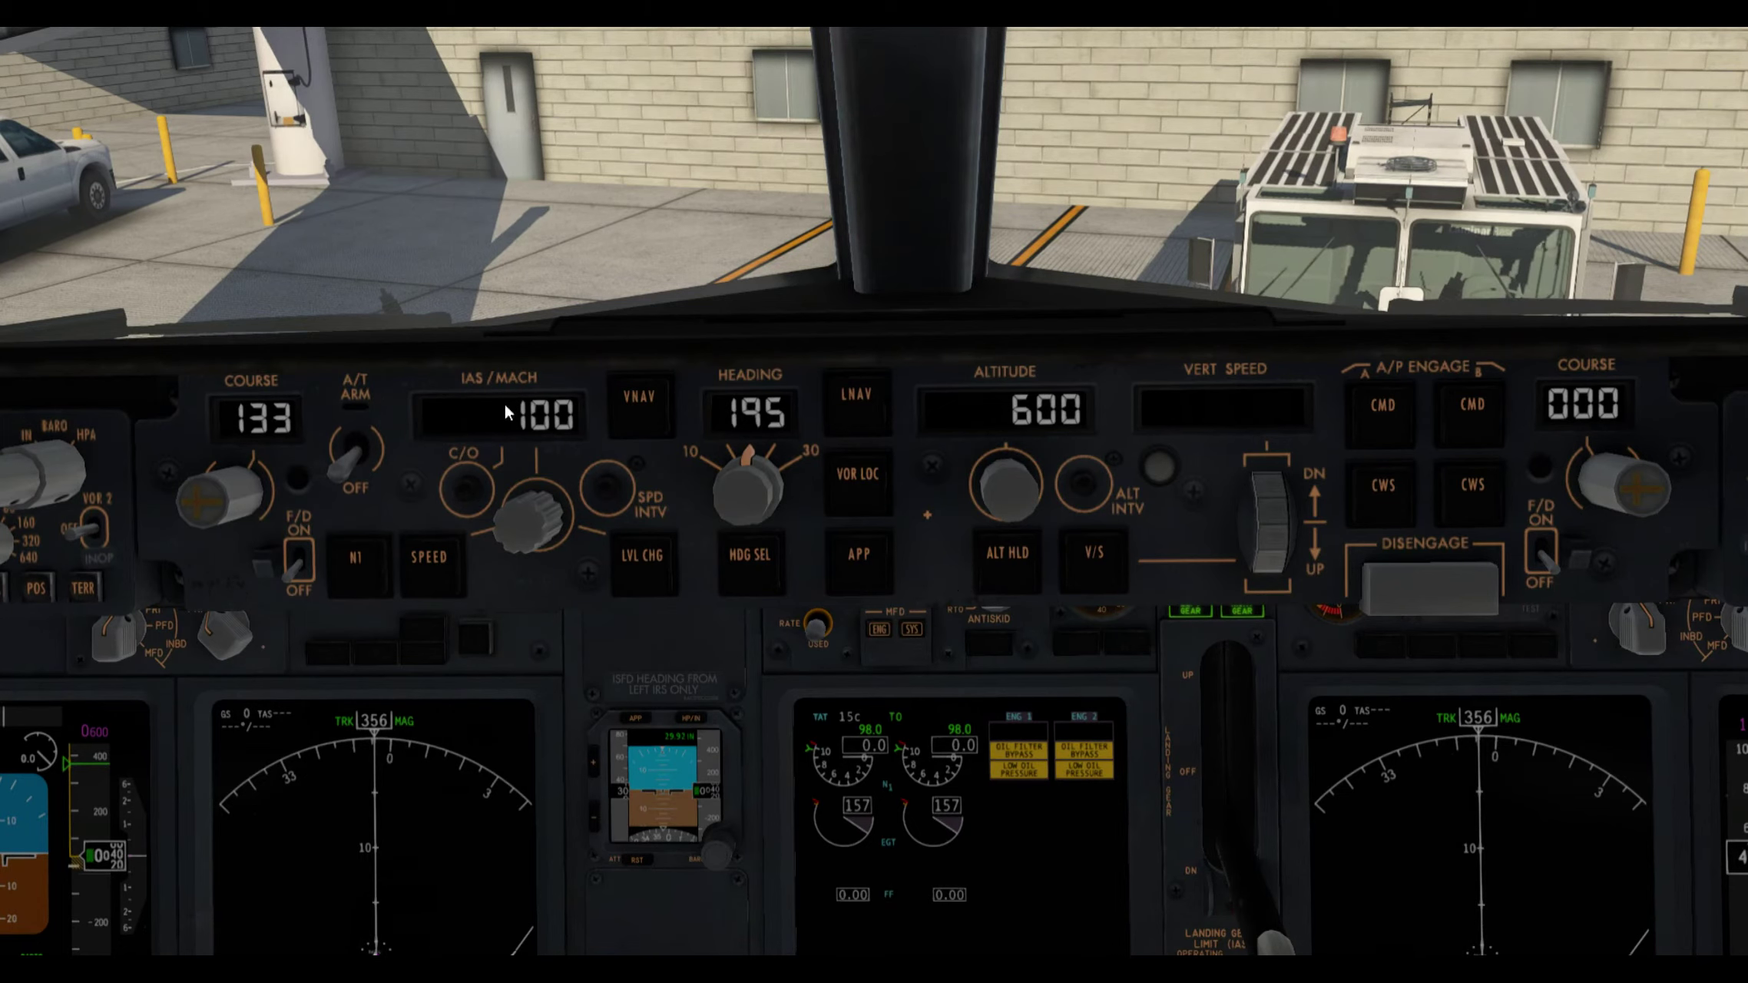
Arm the autothrottle and confirm FMC takeoff data: flaps 5, V1 123, VR 124, V2 137, RW10L.
left_click(330, 467)
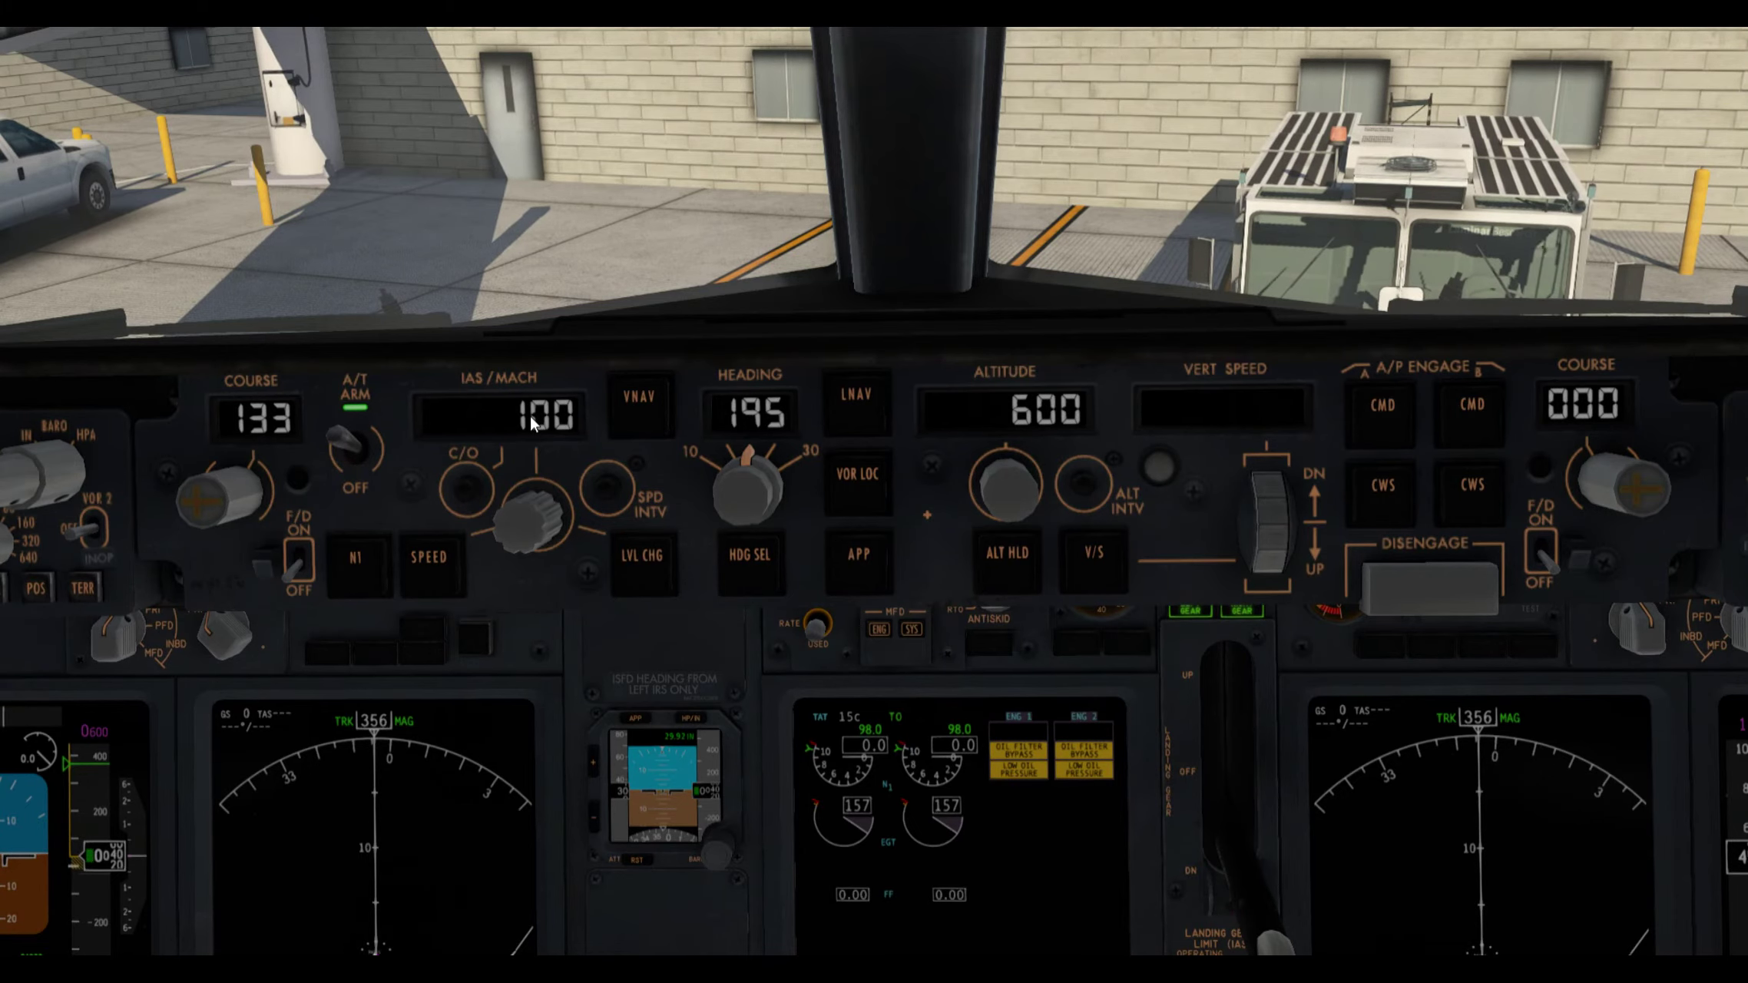
key("KP_2")
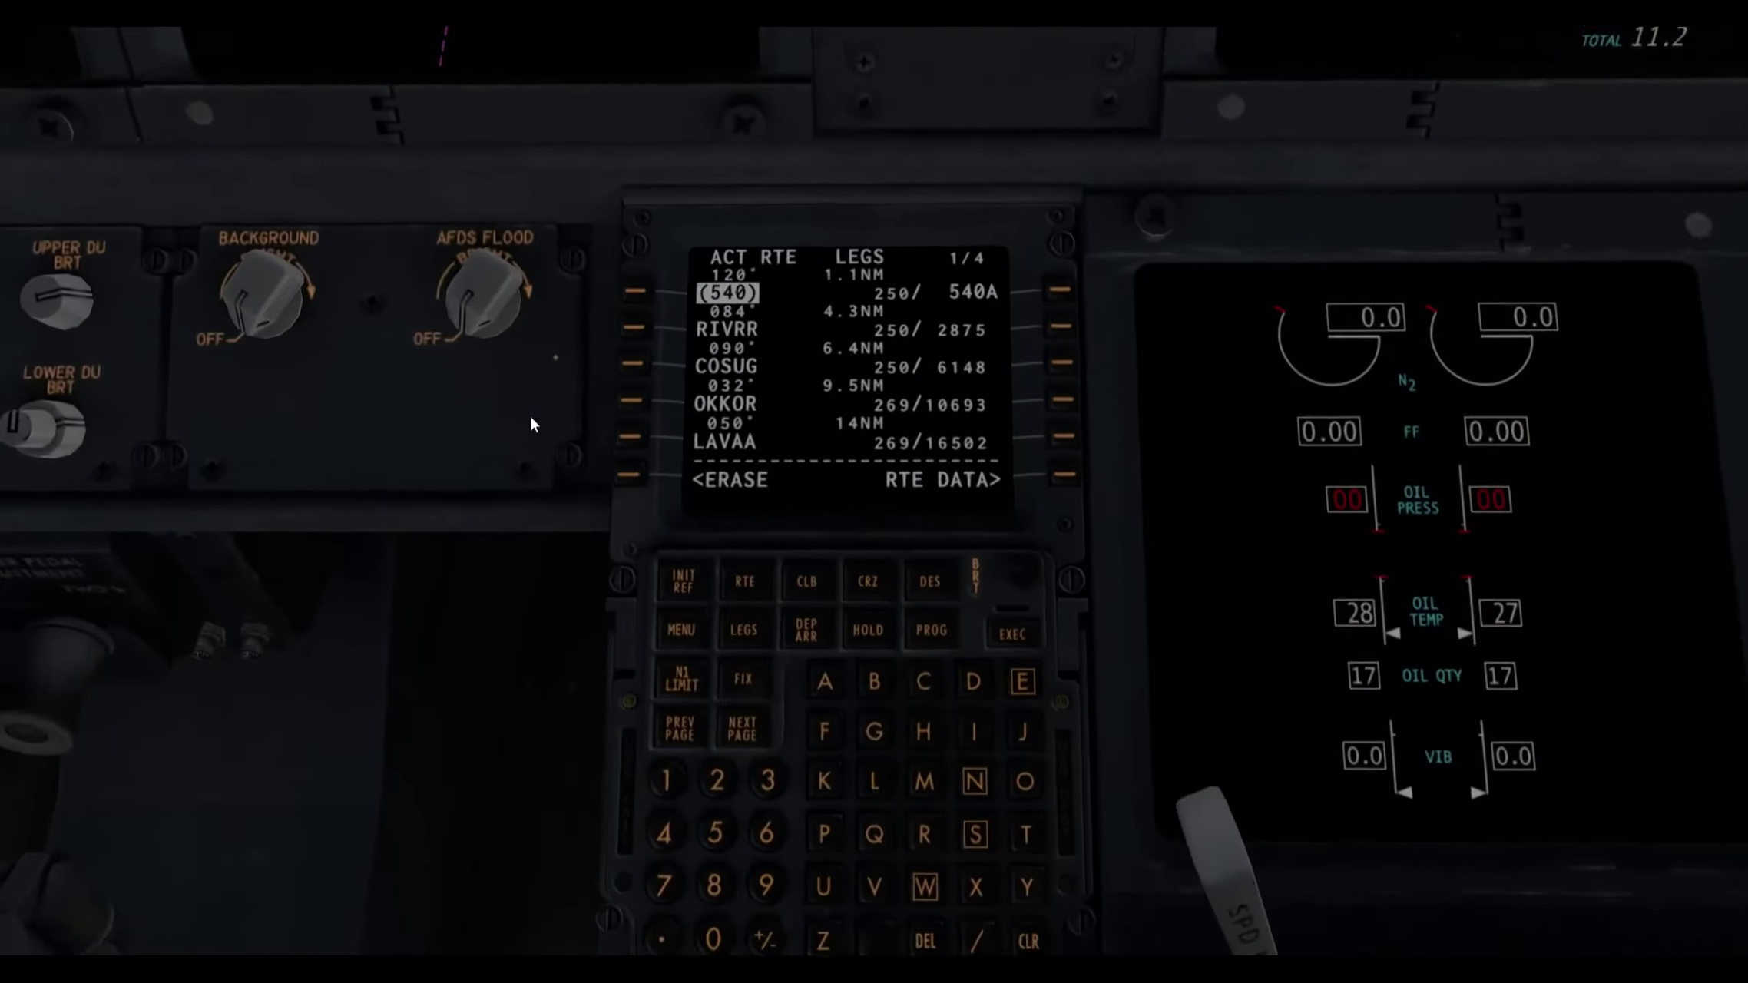
left_click(757, 503)
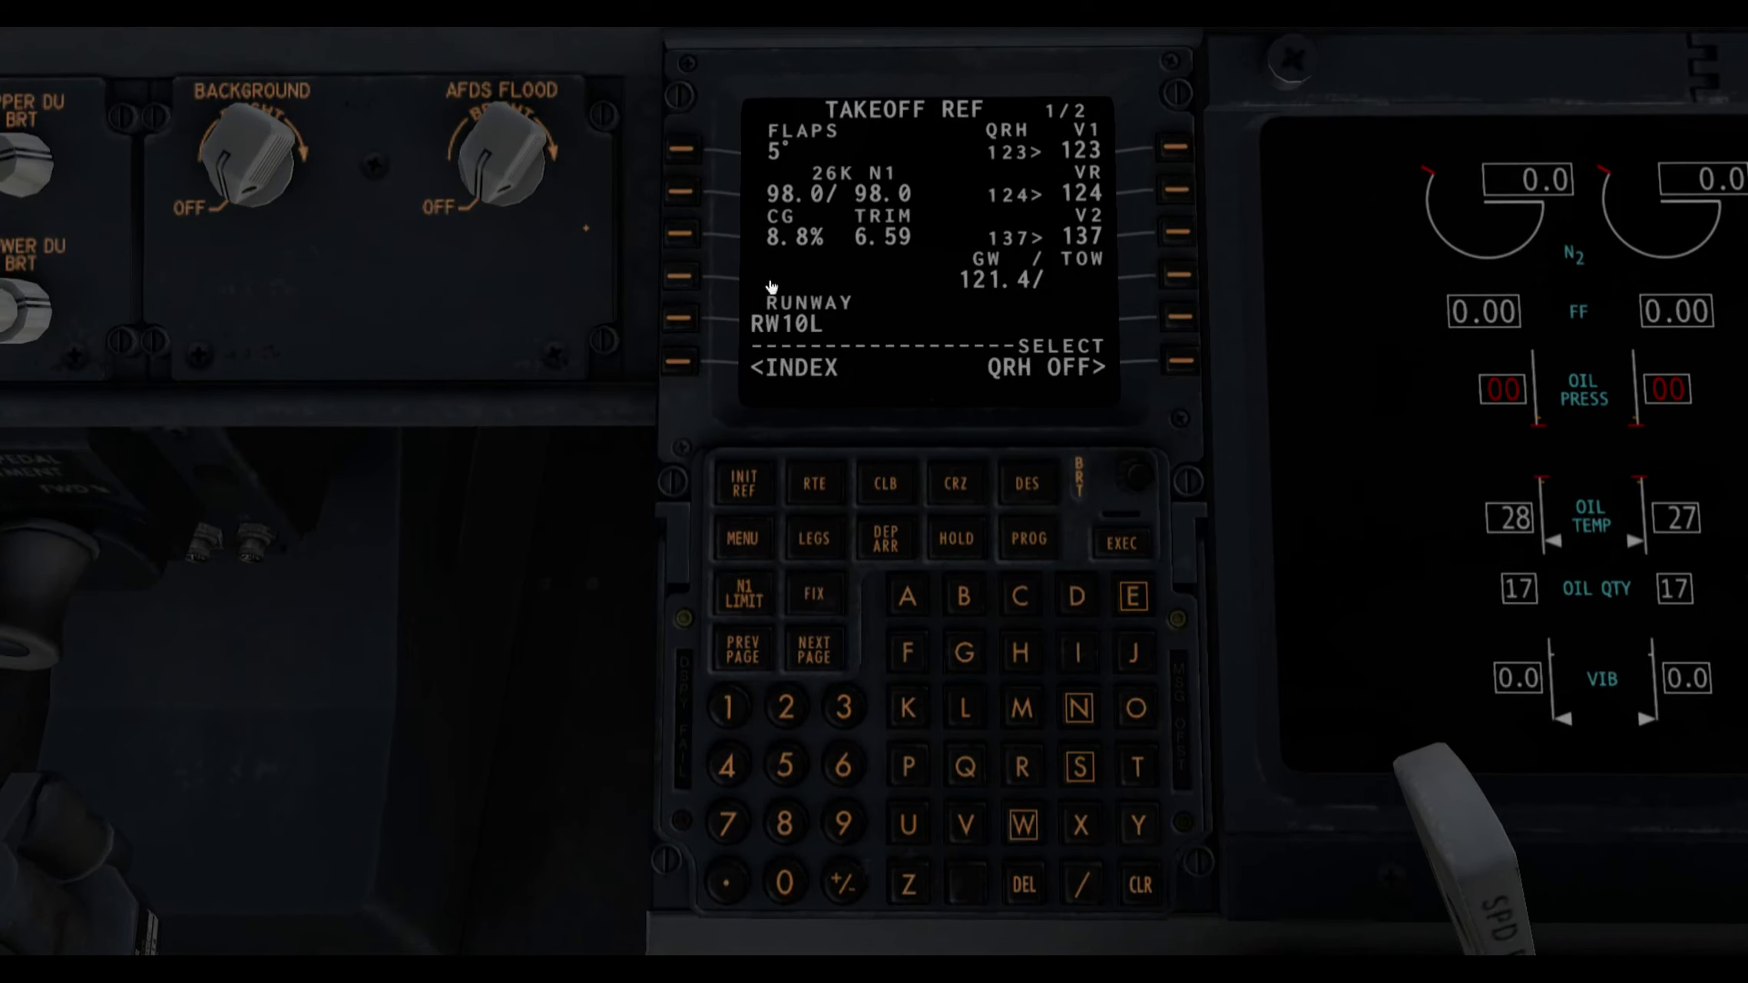
left_click(688, 369)
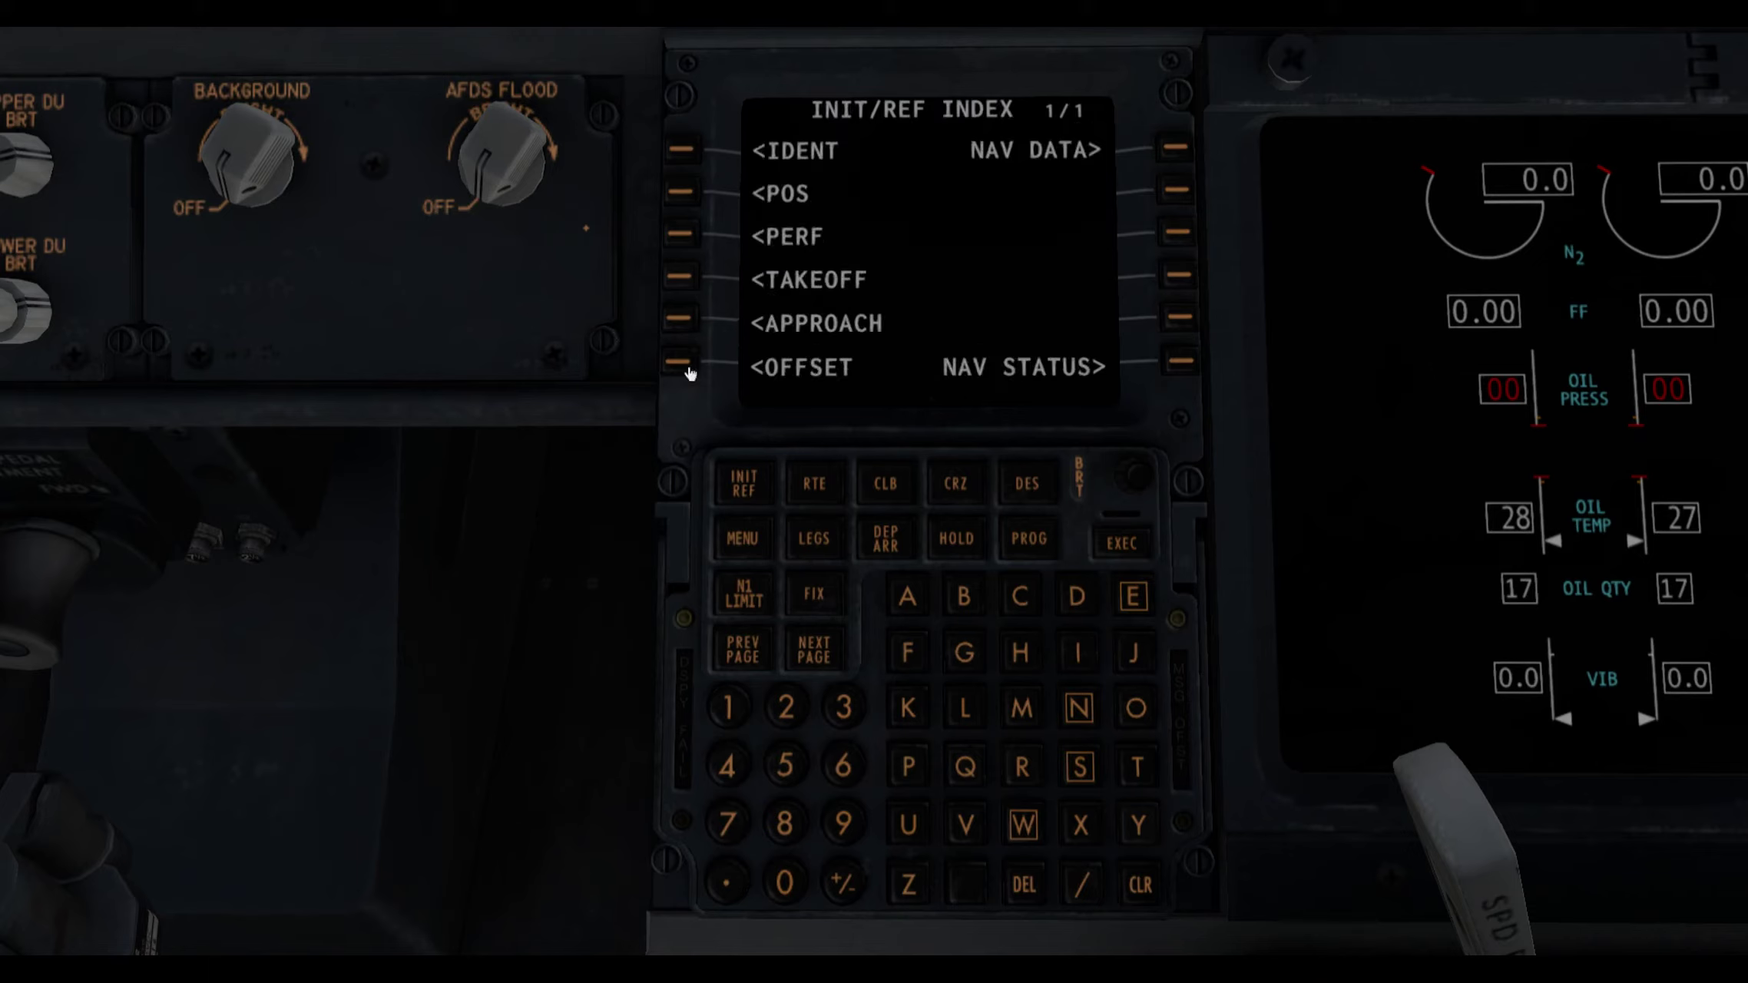
left_click(695, 245)
left_click(1181, 362)
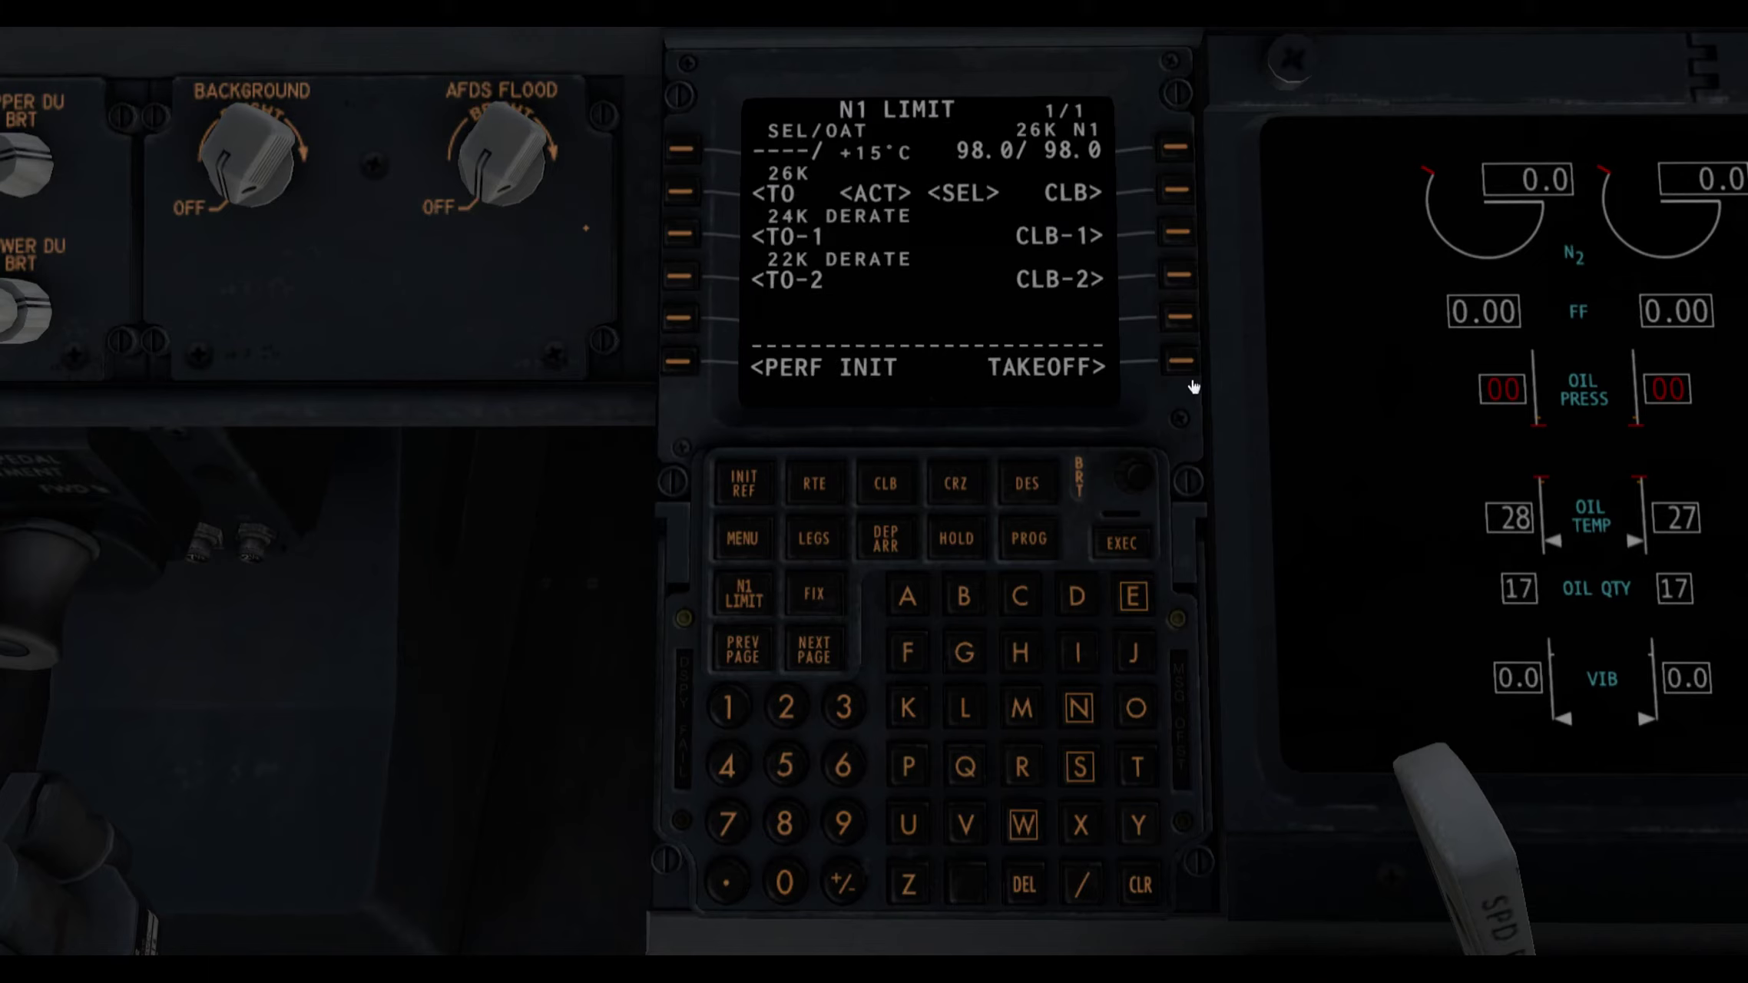
left_click(1192, 382)
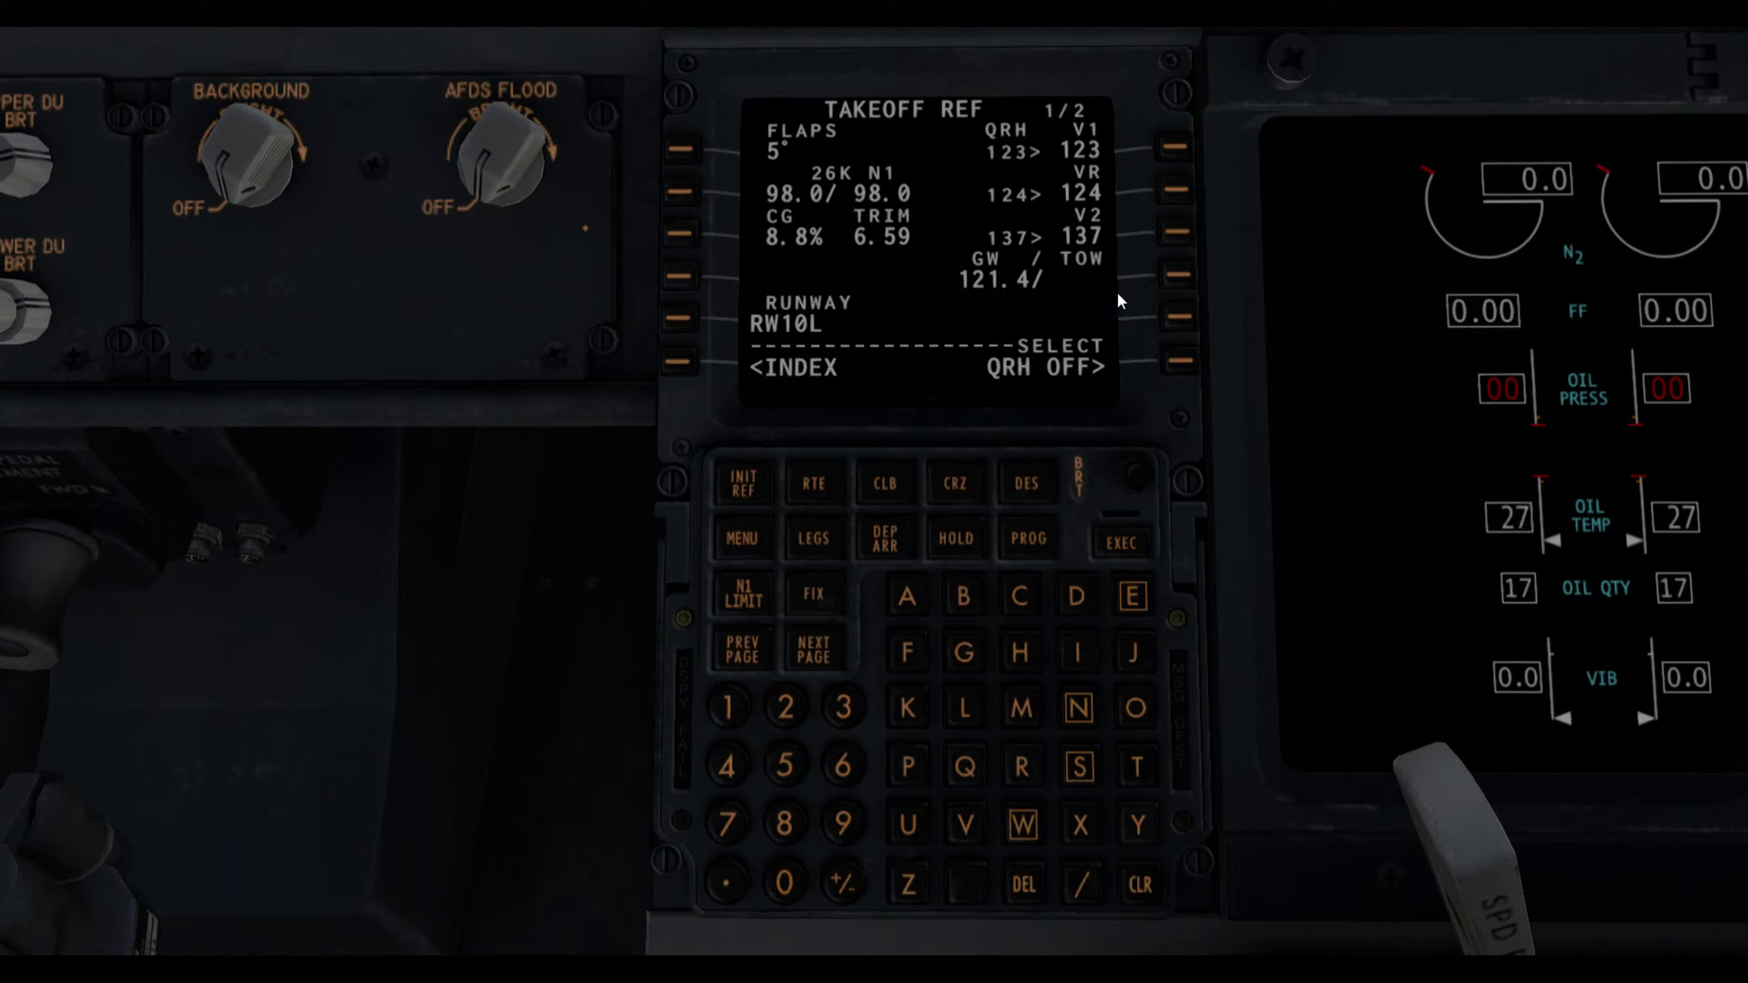
Set the MCP speed to 157 and engage LNAV.
key("KP_1")
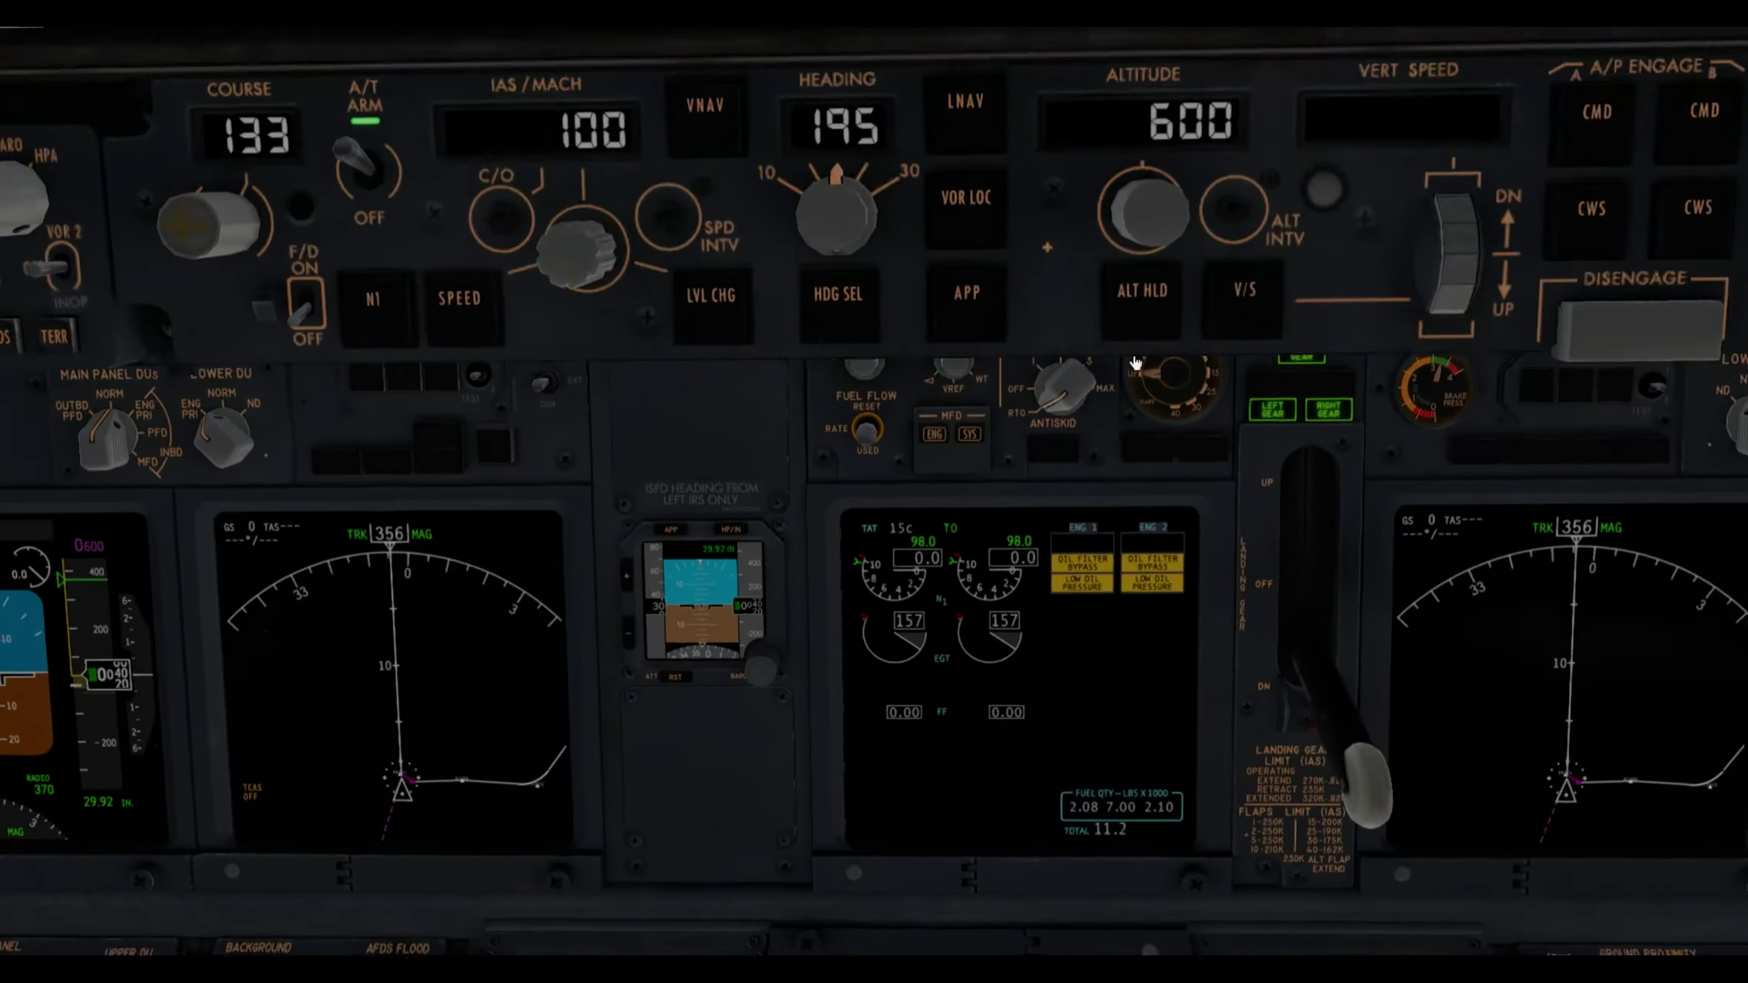
scroll(538, 530, "up", 15)
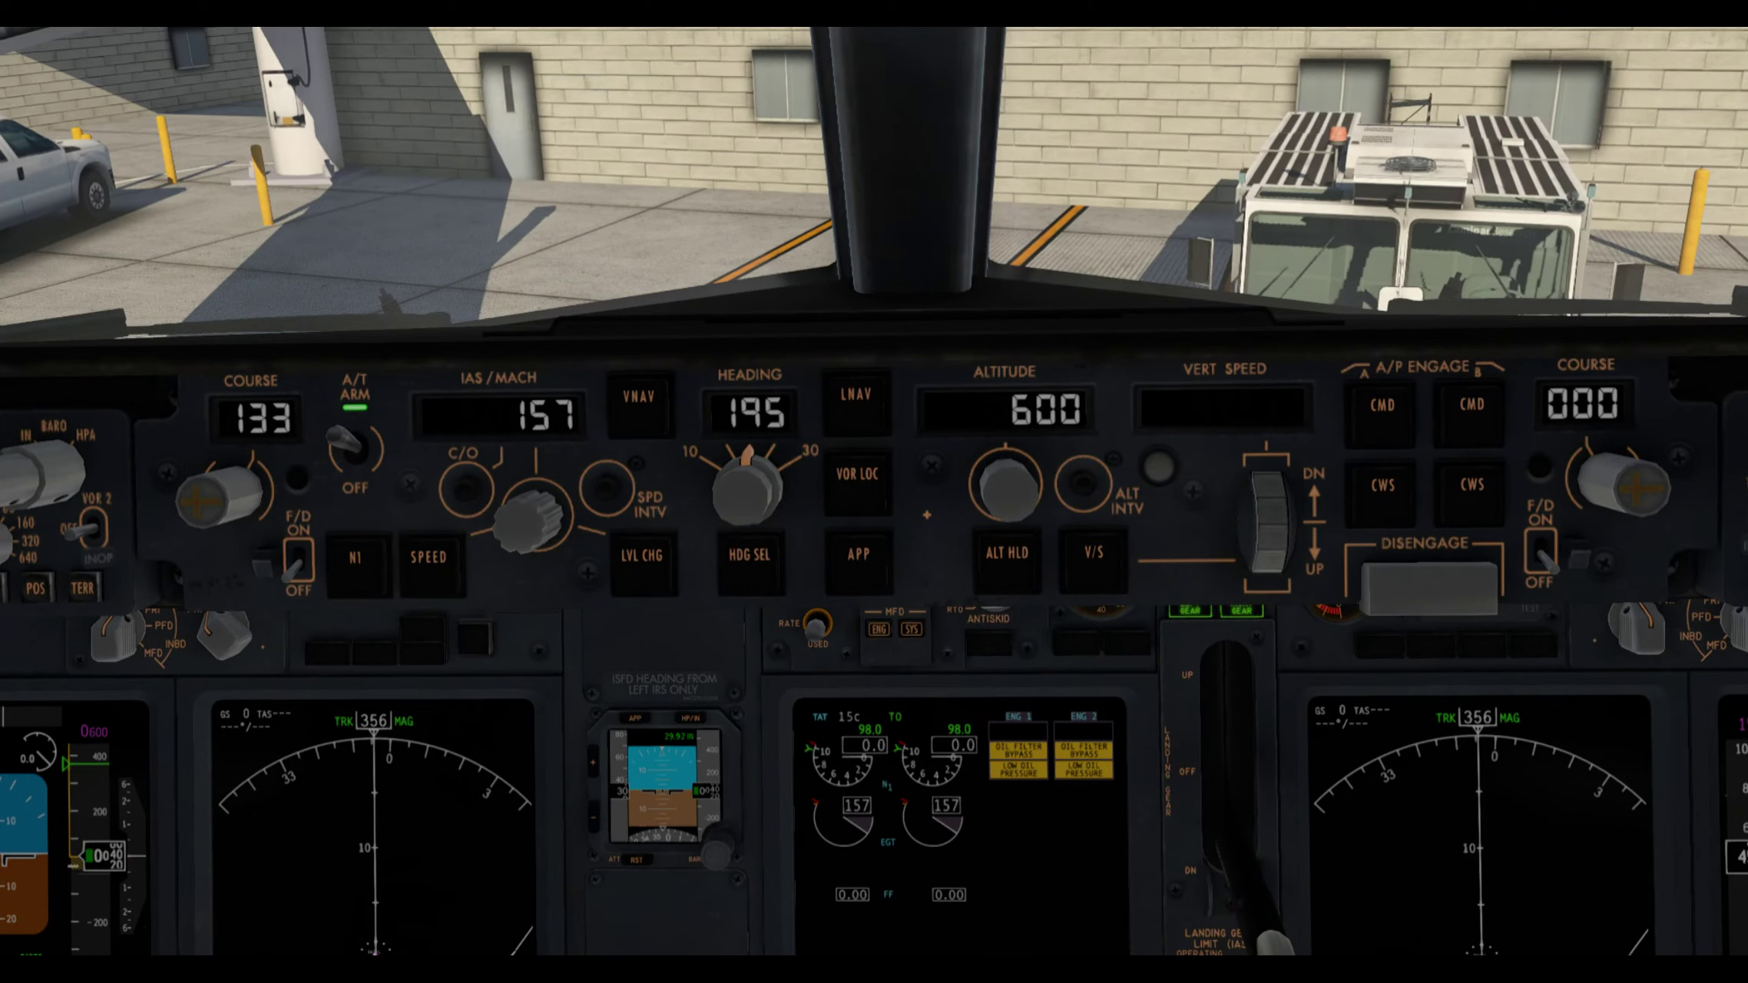
left_click(864, 405)
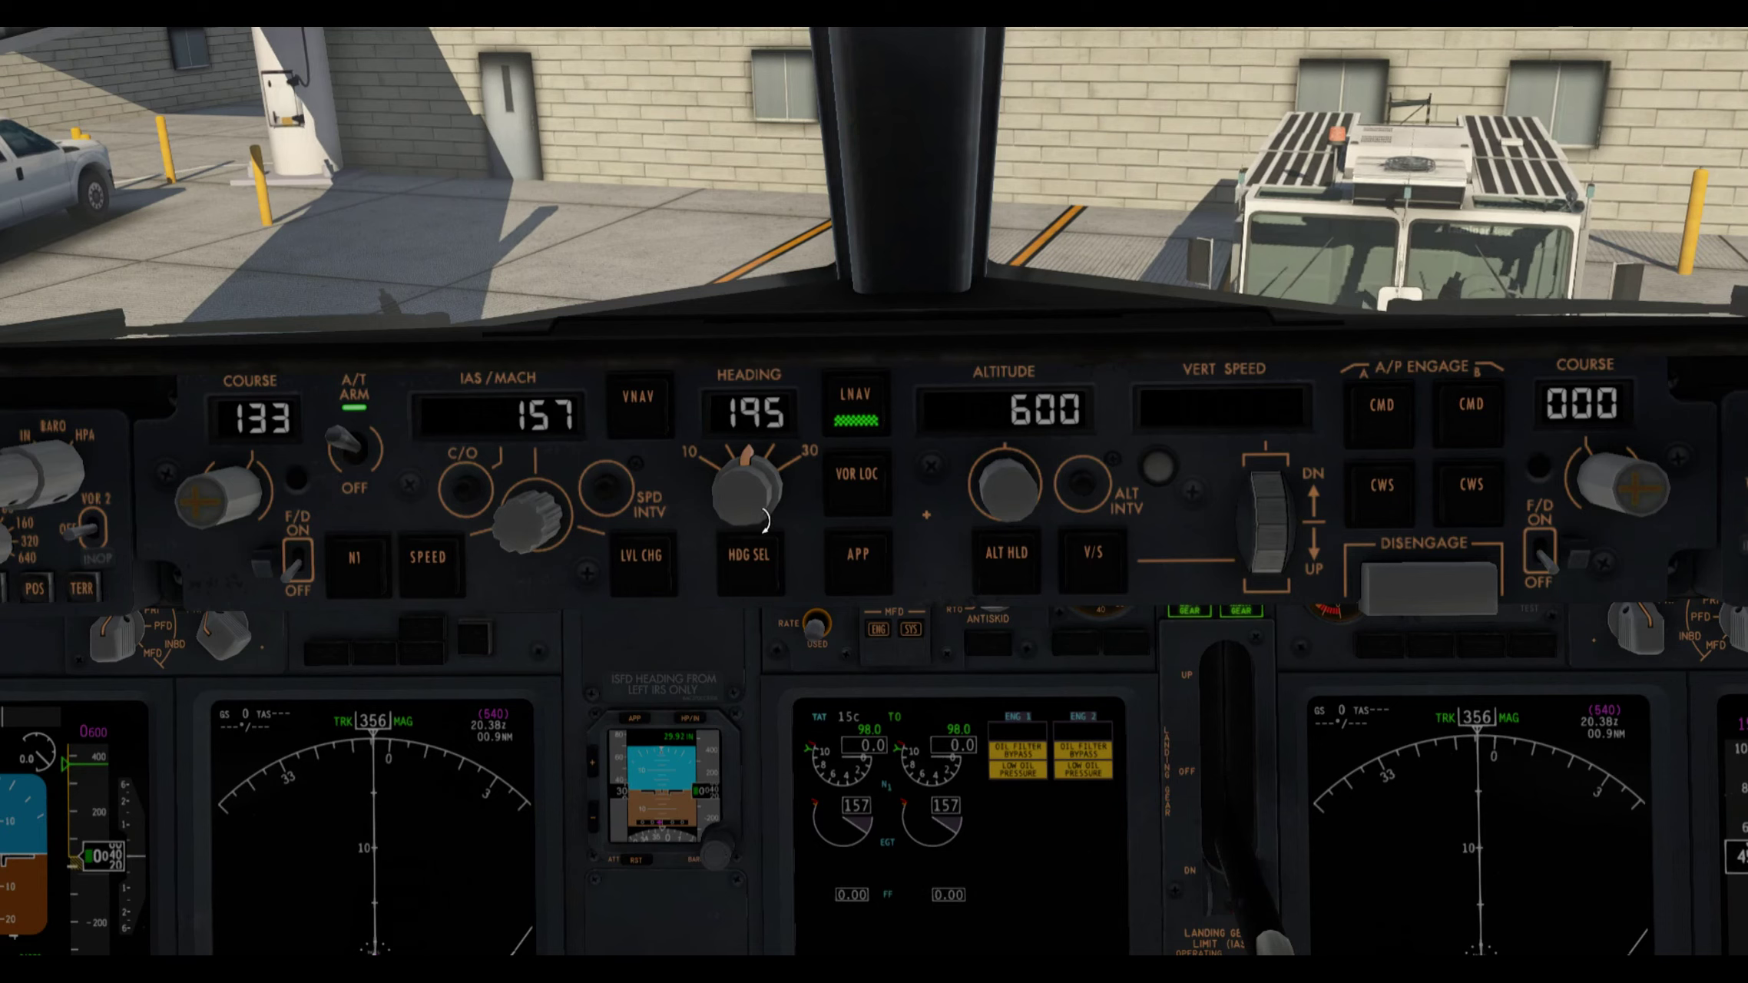
Set heading 103 and altitude 20000 on the MCP, then restore the wide cockpit view.
left_click(735, 518)
scroll(736, 518, "down", 20)
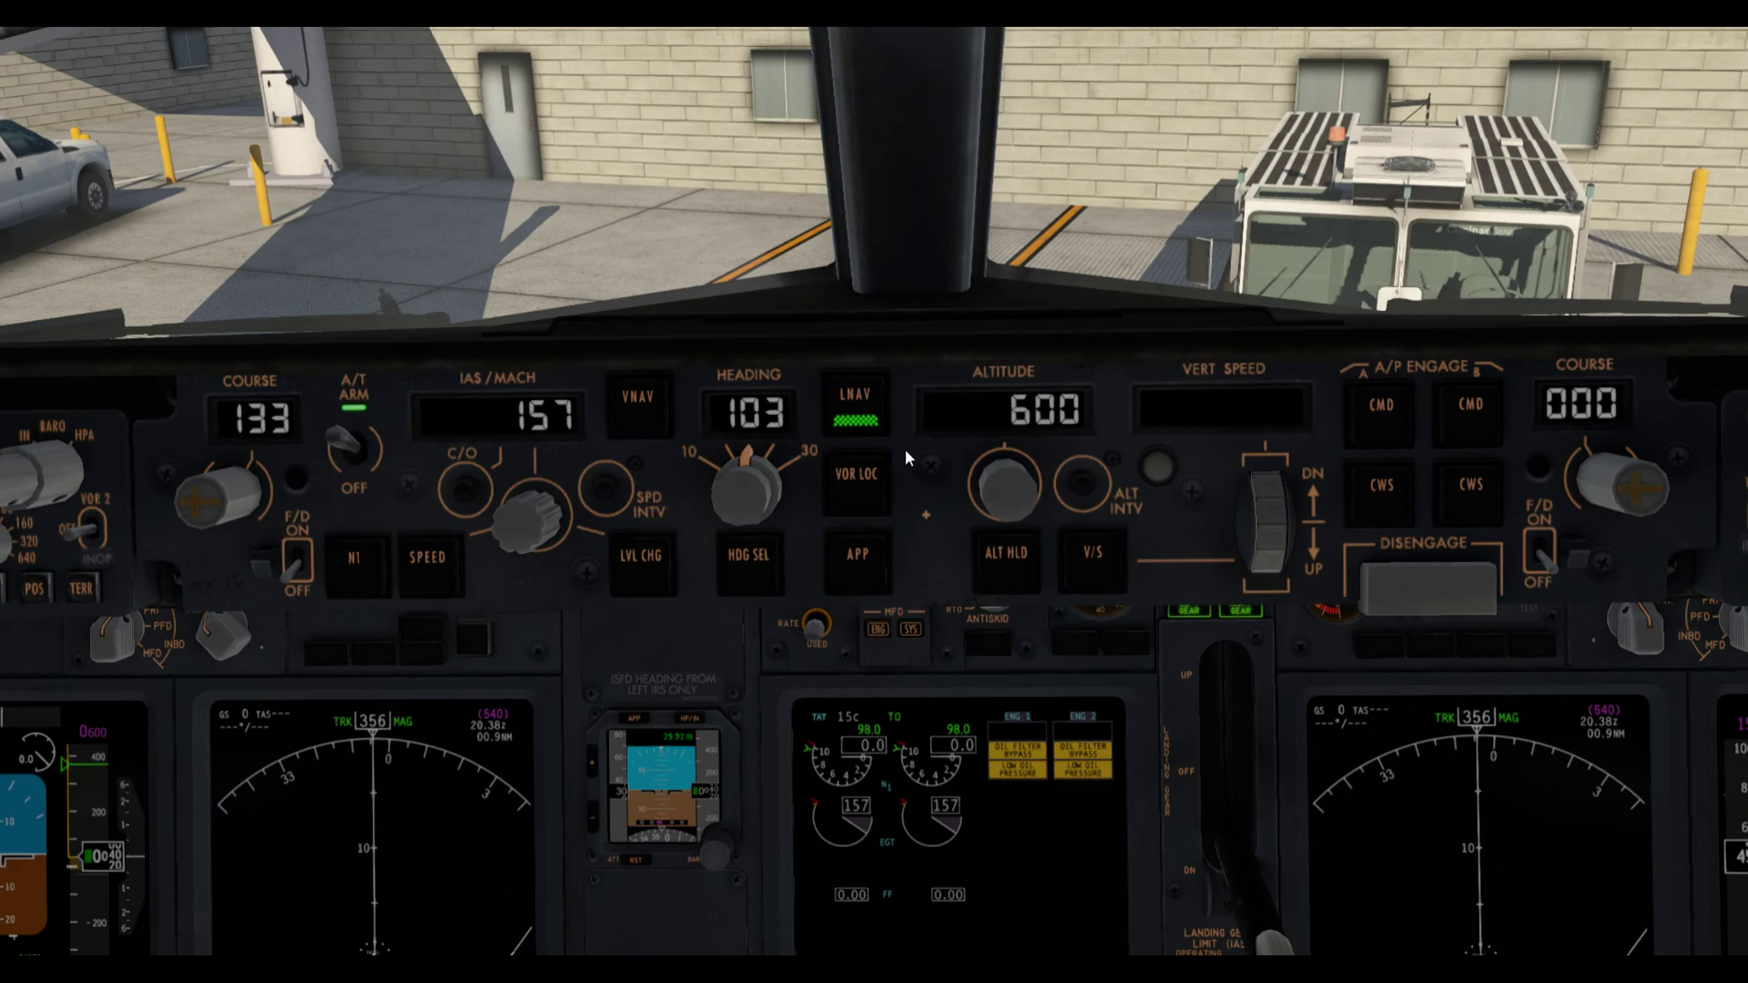
scroll(1037, 503, "up", 20)
scroll(1036, 503, "up", 12)
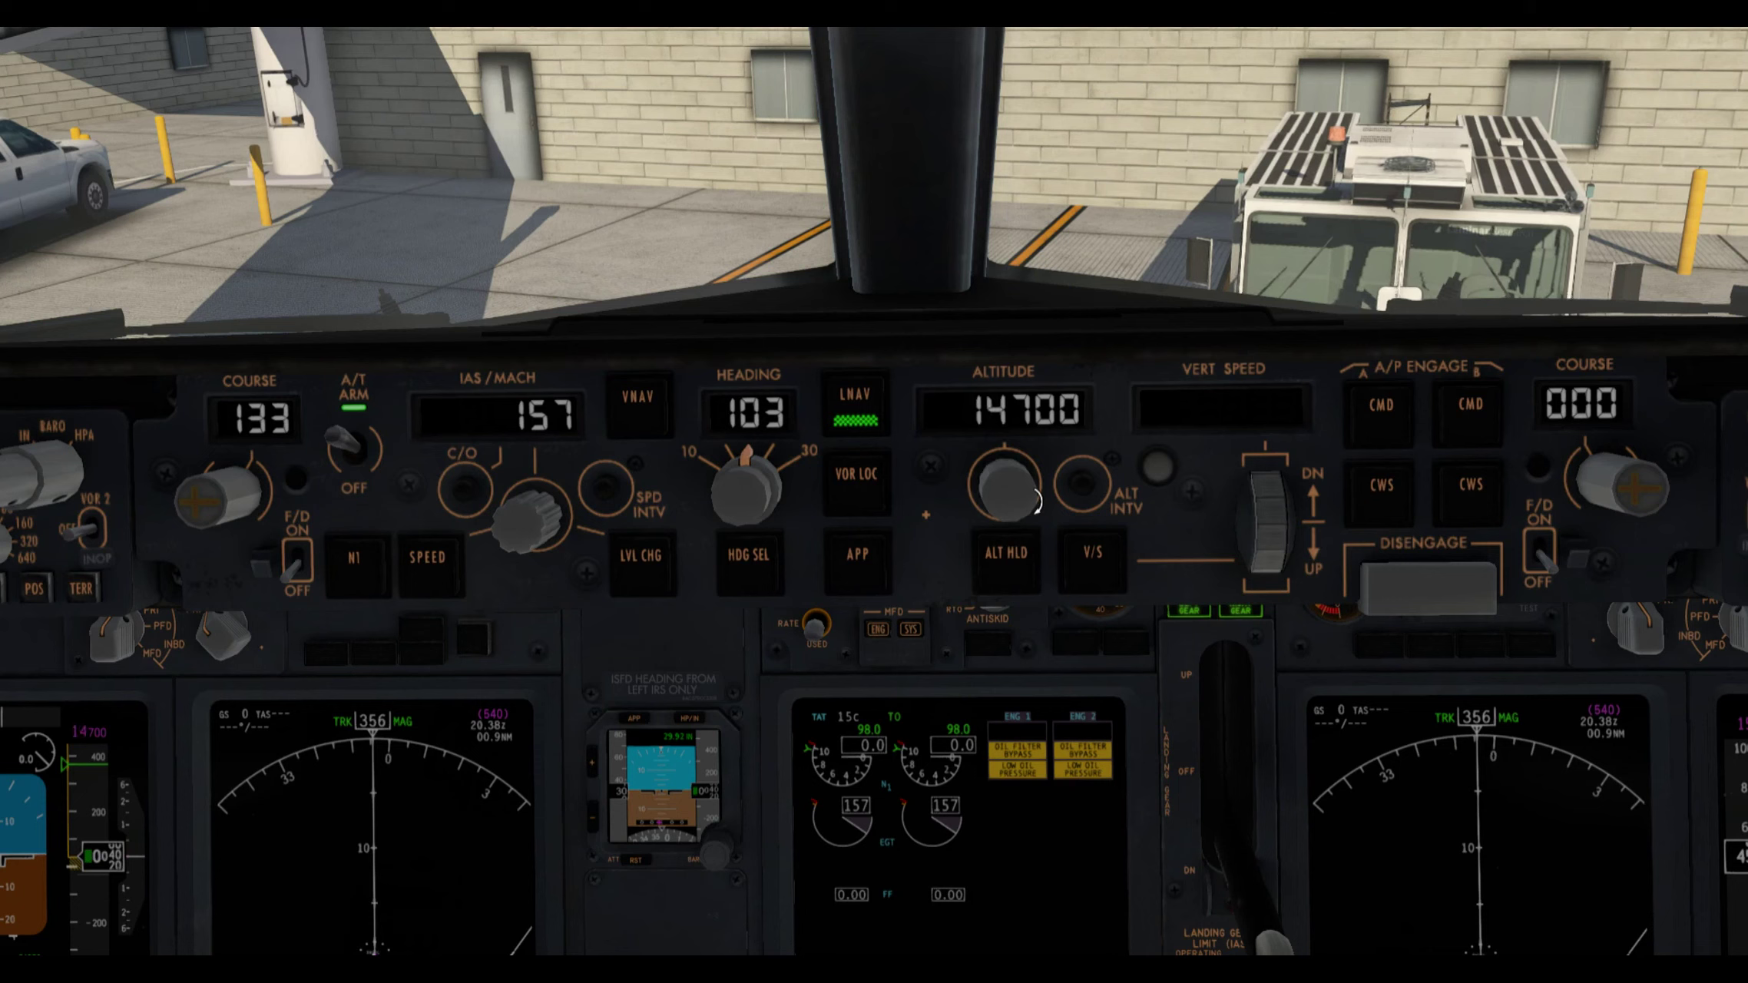
scroll(1005, 506, "down", 11)
scroll(1005, 505, "down", 7)
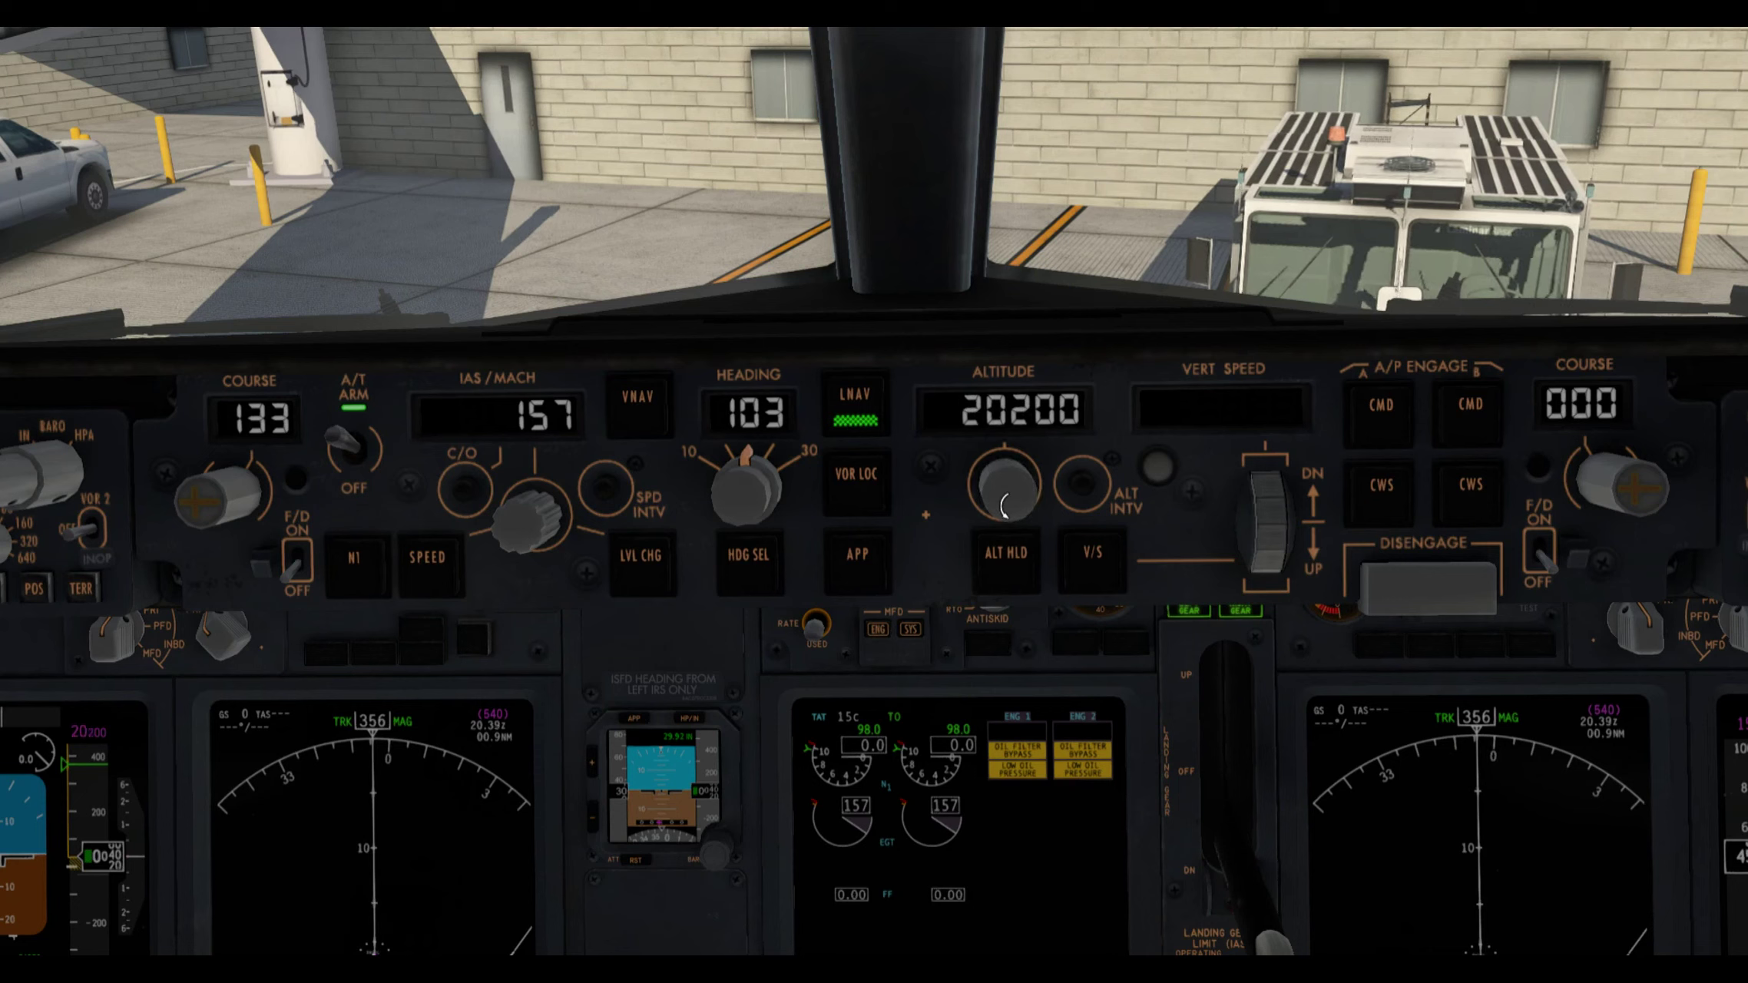
scroll(1033, 507, "up", 1)
key("KP_1")
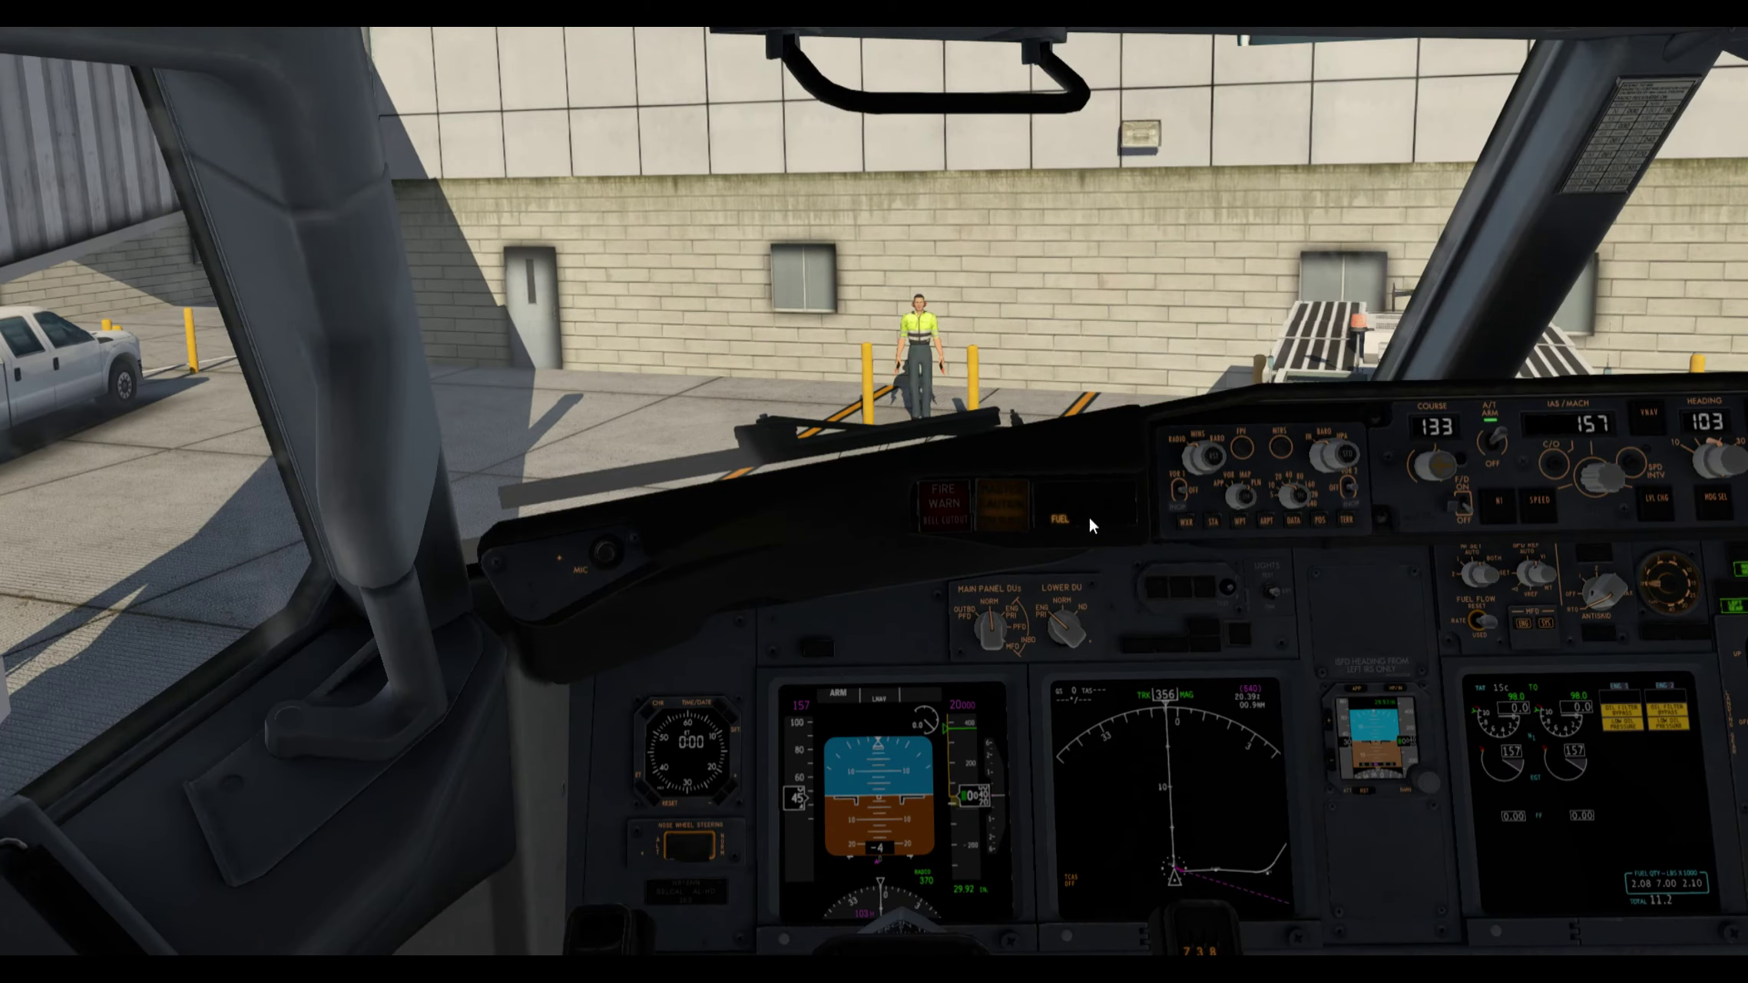